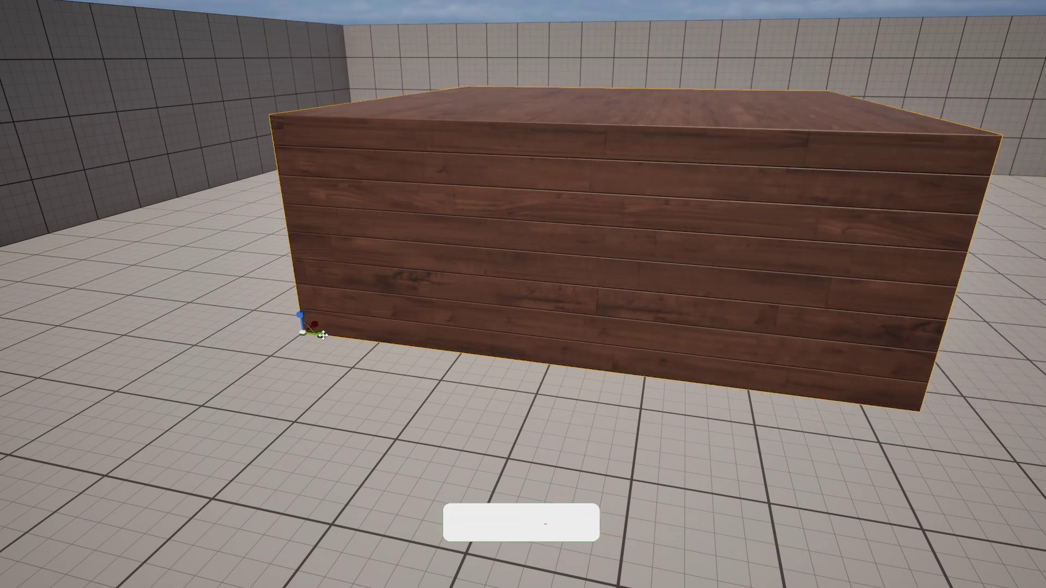
Step: Scale the wood-textured box along its axes to test how its texture responds
{"action": "left_click_drag", "start_coordinate": [301, 315], "coordinate": [163, 315]}
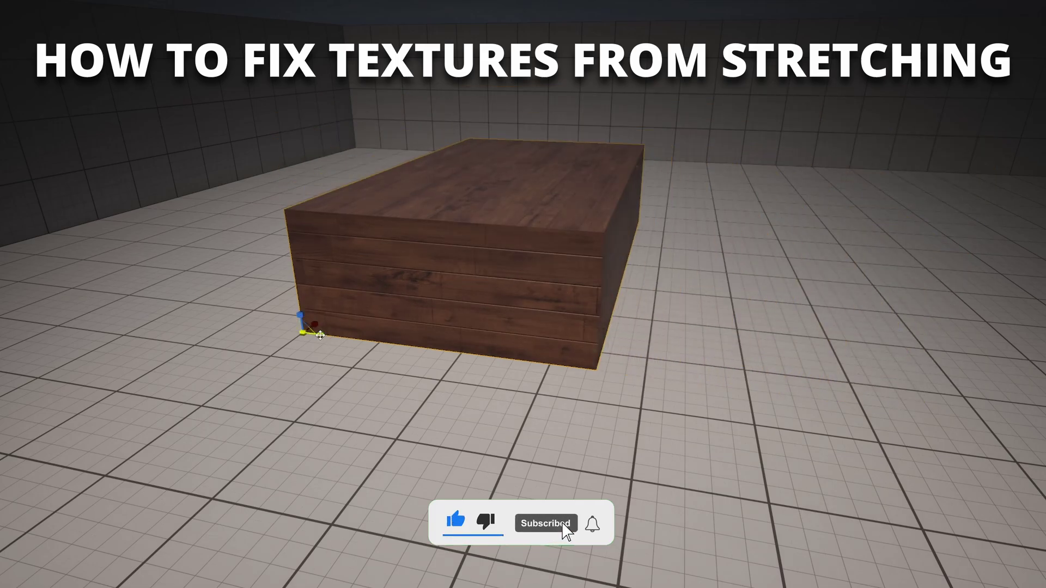
{"action": "left_click_drag", "start_coordinate": [321, 335], "coordinate": [472, 355]}
{"action": "mouse_move", "coordinate": [301, 314]}
{"action": "left_mouse_down"}
{"action": "mouse_move", "coordinate": [302, 66]}
{"action": "mouse_move", "coordinate": [305, 322]}
{"action": "left_mouse_up"}
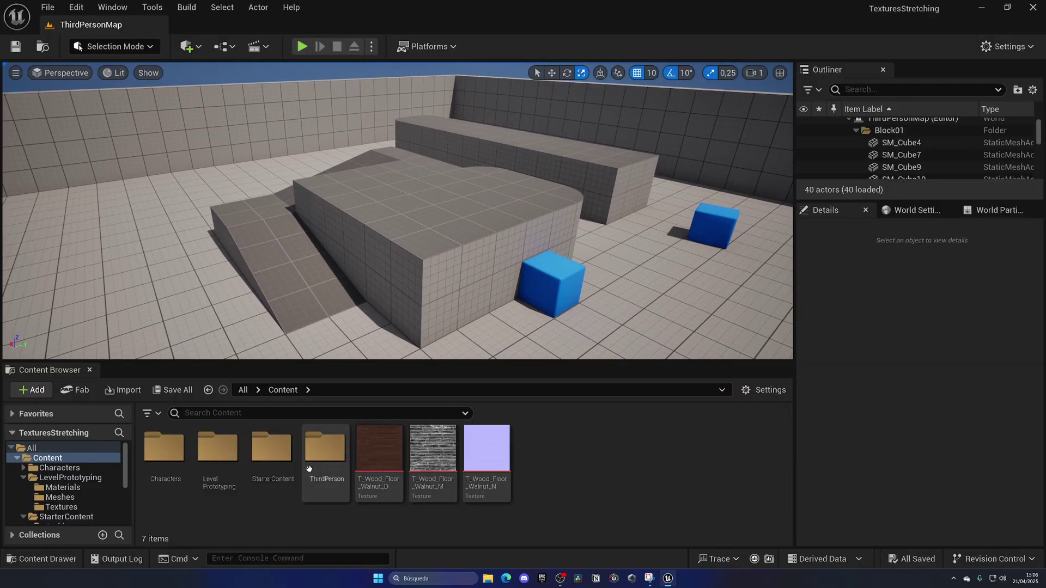
Step: Apply the M_Wood_Floor_Walnut starter material to the large block SM_Cube4 and stretch the block to a Y scale of 16.75
{"action": "double_click", "coordinate": [275, 455]}
{"action": "double_click", "coordinate": [435, 461]}
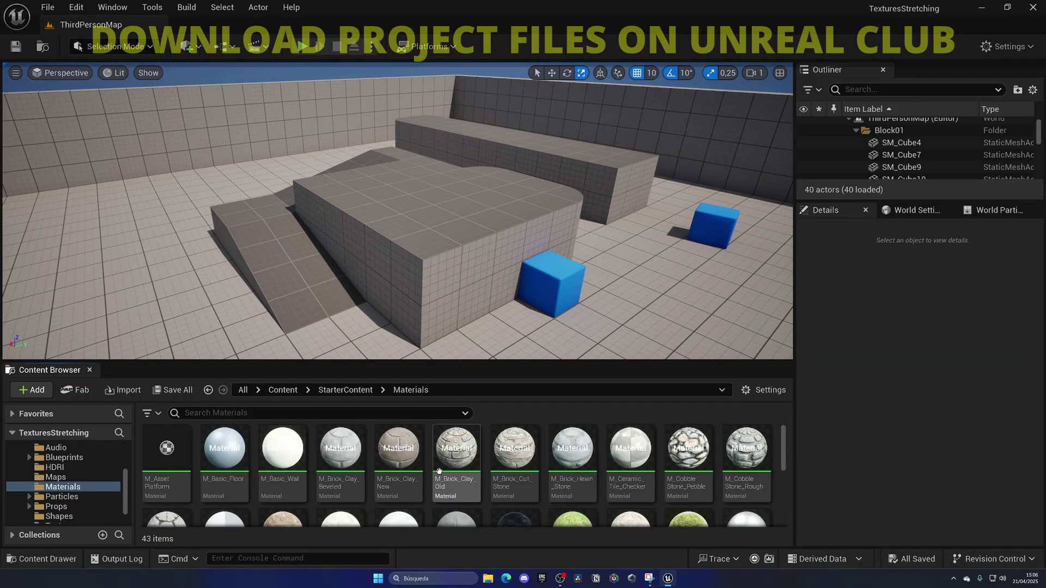
{"action": "scroll", "coordinate": [436, 468], "scroll_direction": "down", "scroll_amount": 5}
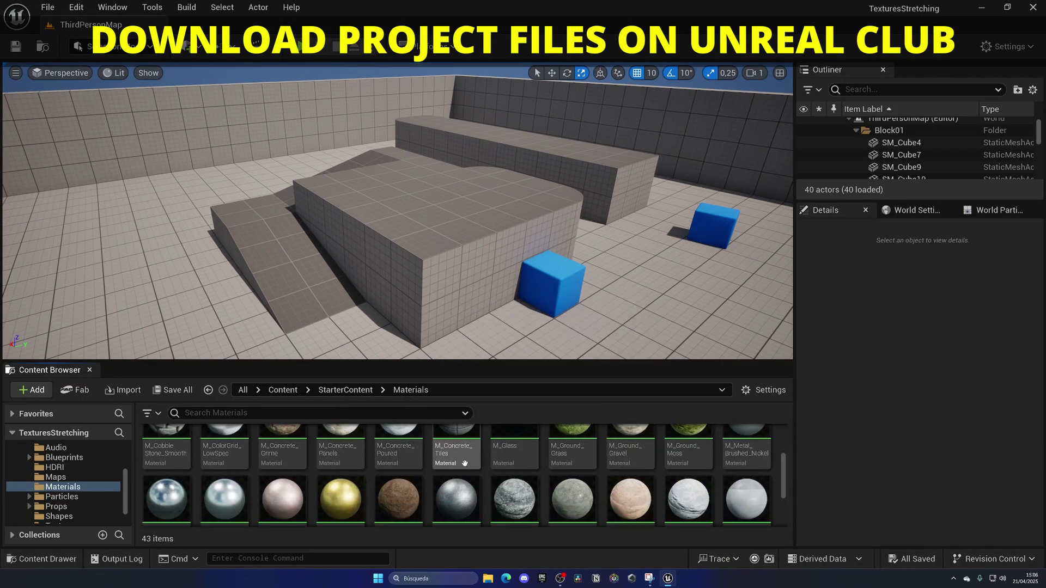
{"action": "left_click_drag", "start_coordinate": [457, 467], "coordinate": [460, 244]}
{"action": "left_click", "coordinate": [459, 255]}
{"action": "key", "text": "f"}
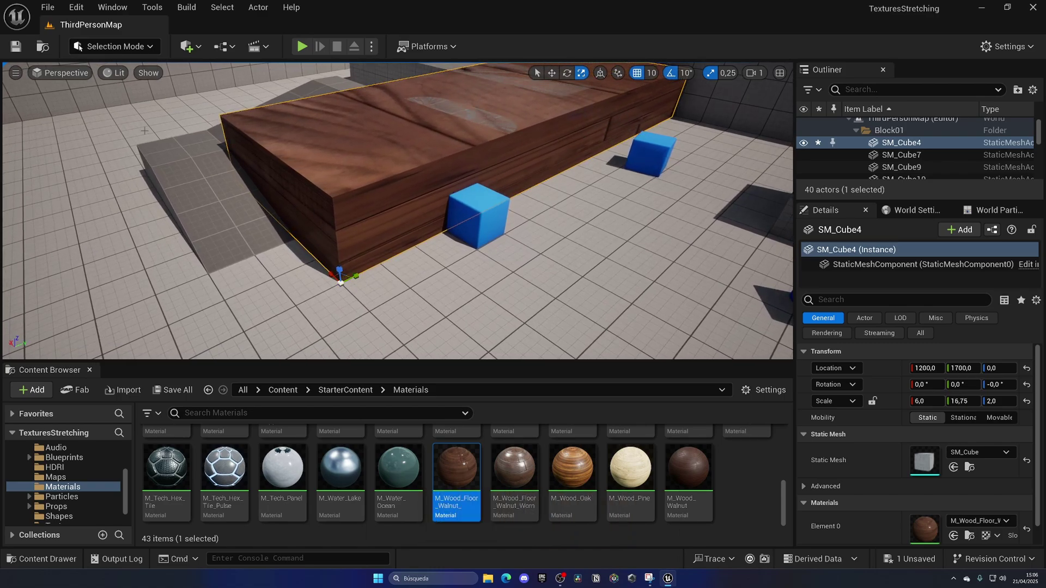
{"action": "right_click_drag", "start_coordinate": [458, 164], "coordinate": [445, 199]}
Step: Undo the block's stretching and the placement of the walnut floor material
{"action": "key", "text": "ctrl+z"}
{"action": "key", "text": "ctrl+z"}
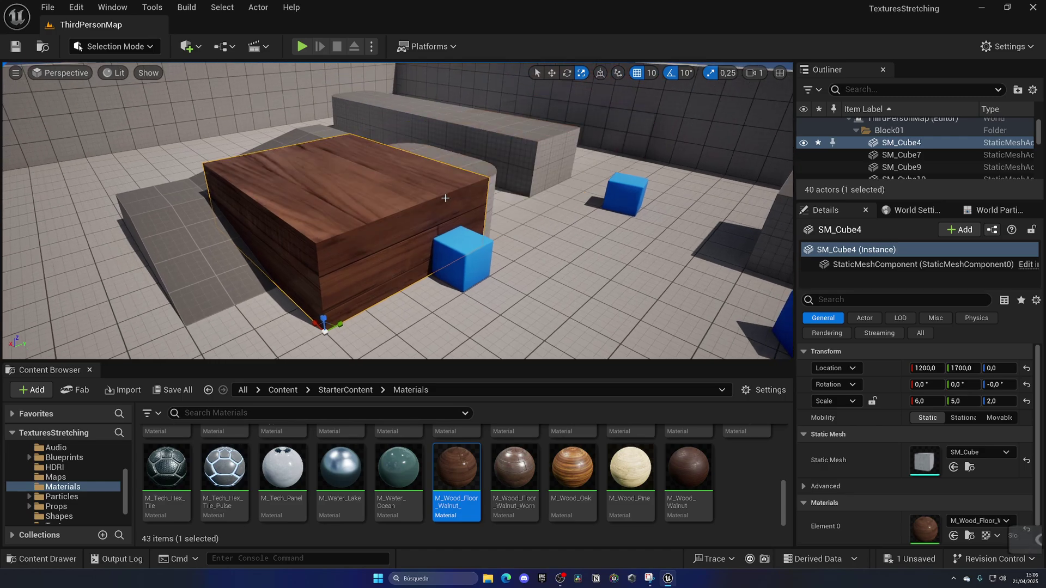
{"action": "key", "text": "ctrl+z"}
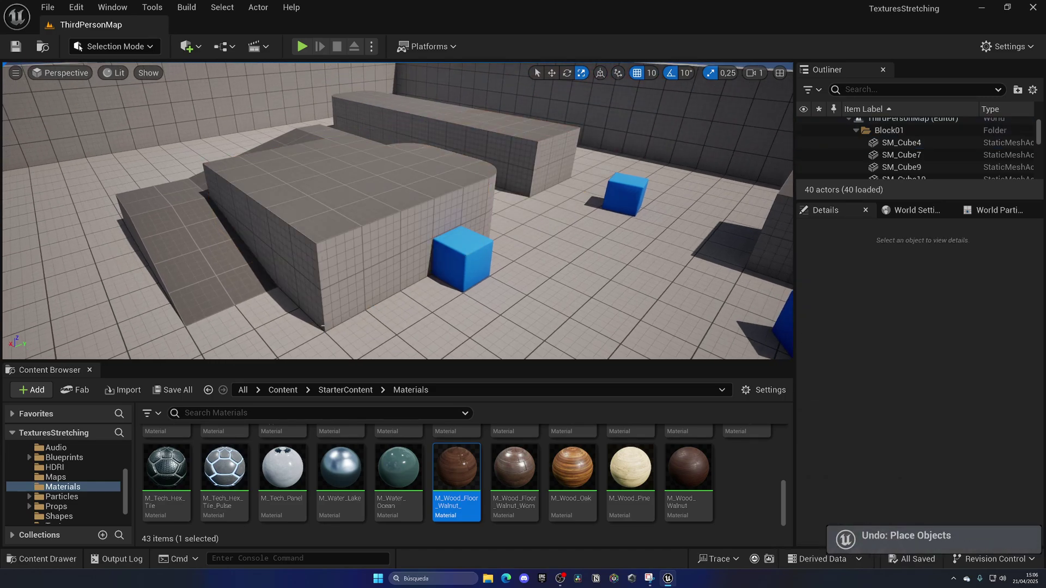
Step: Create a material named M_Material in the main Content folder and open it for editing
{"action": "left_click", "coordinate": [276, 393]}
{"action": "right_click_drag", "start_coordinate": [327, 262], "coordinate": [272, 261]}
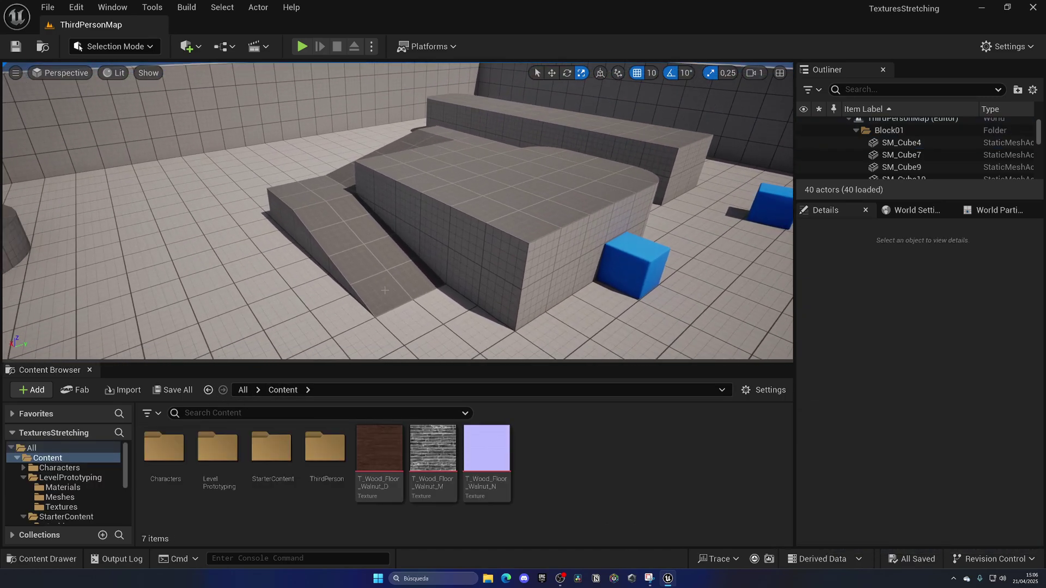
{"action": "right_click", "coordinate": [579, 455]}
{"action": "left_click", "coordinate": [658, 305]}
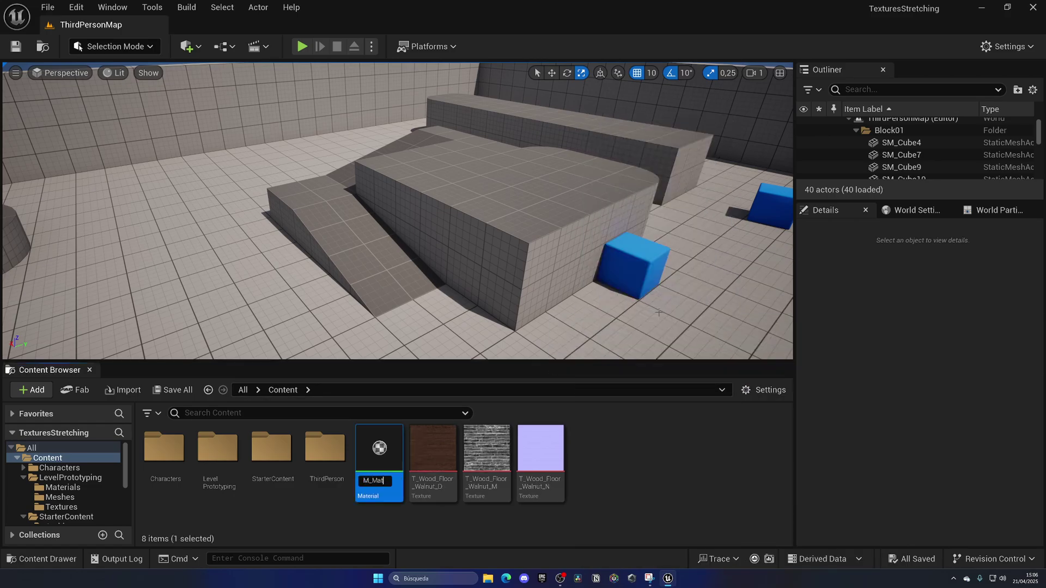
{"action": "key", "text": "Return"}
{"action": "double_click", "coordinate": [379, 448]}
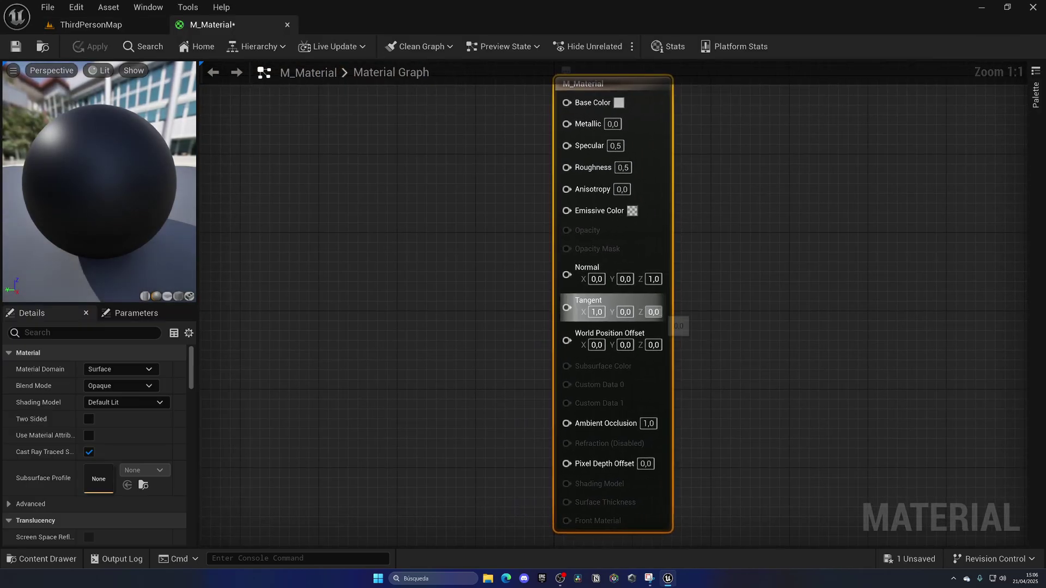
Step: Try a Texture Sample node with the walnut wood floor texture in the material graph and delete the node
{"action": "right_click_drag", "start_coordinate": [498, 277], "coordinate": [522, 285]}
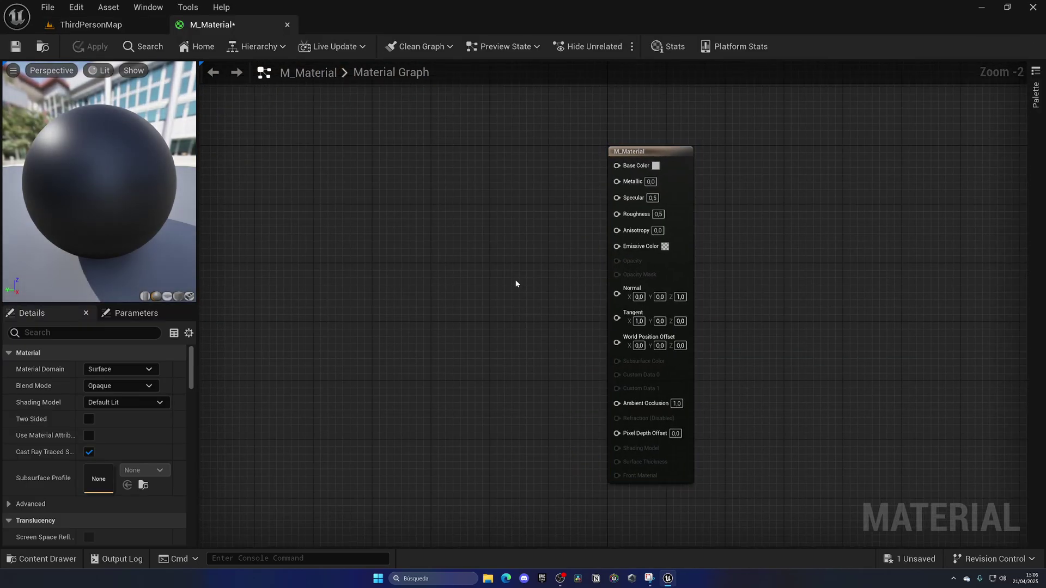
{"action": "right_click", "coordinate": [378, 189]}
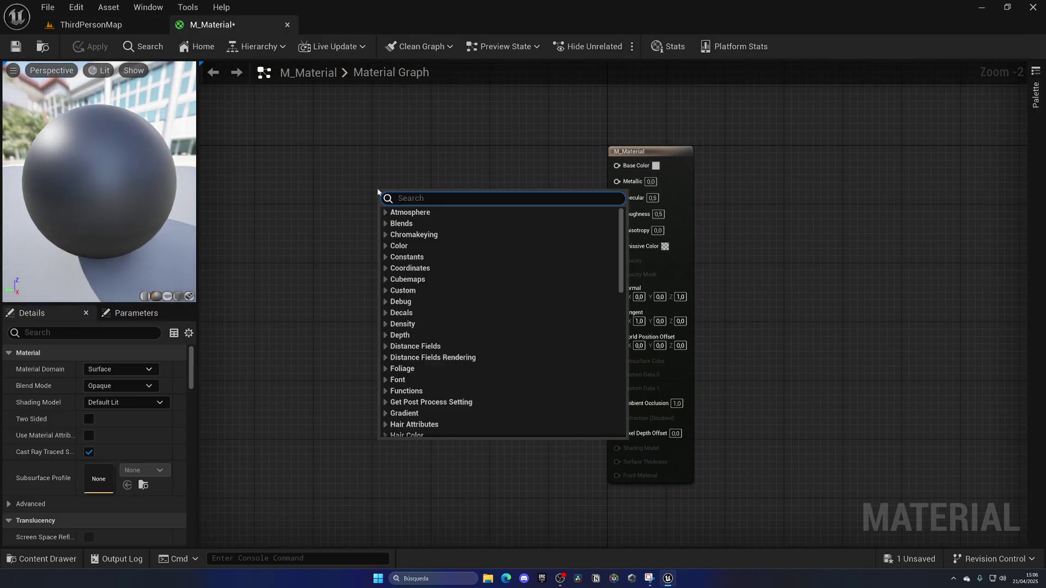
{"action": "type", "text": "texture"}
{"action": "key", "text": "Return"}
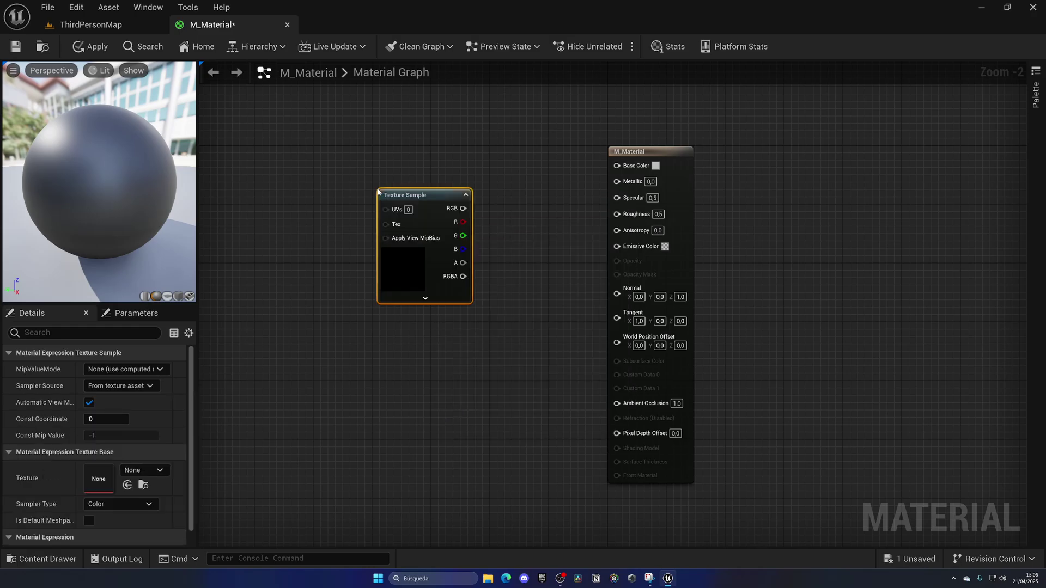
{"action": "left_click_drag", "start_coordinate": [382, 154], "coordinate": [389, 154]}
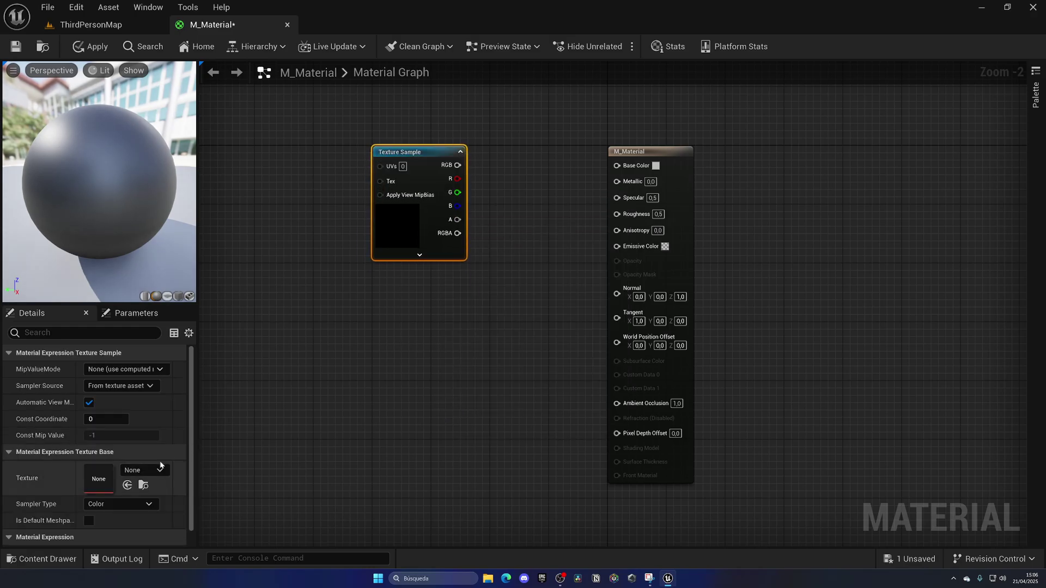
{"action": "left_click", "coordinate": [143, 473]}
{"action": "type", "text": "wood"}
{"action": "left_click", "coordinate": [182, 429]}
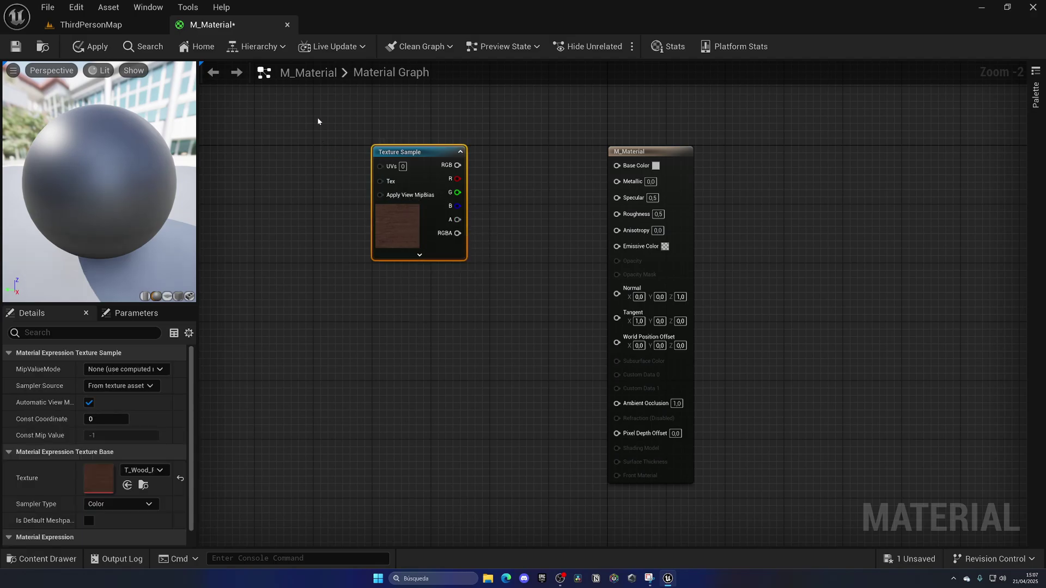
{"action": "left_click_drag", "start_coordinate": [317, 115], "coordinate": [518, 283]}
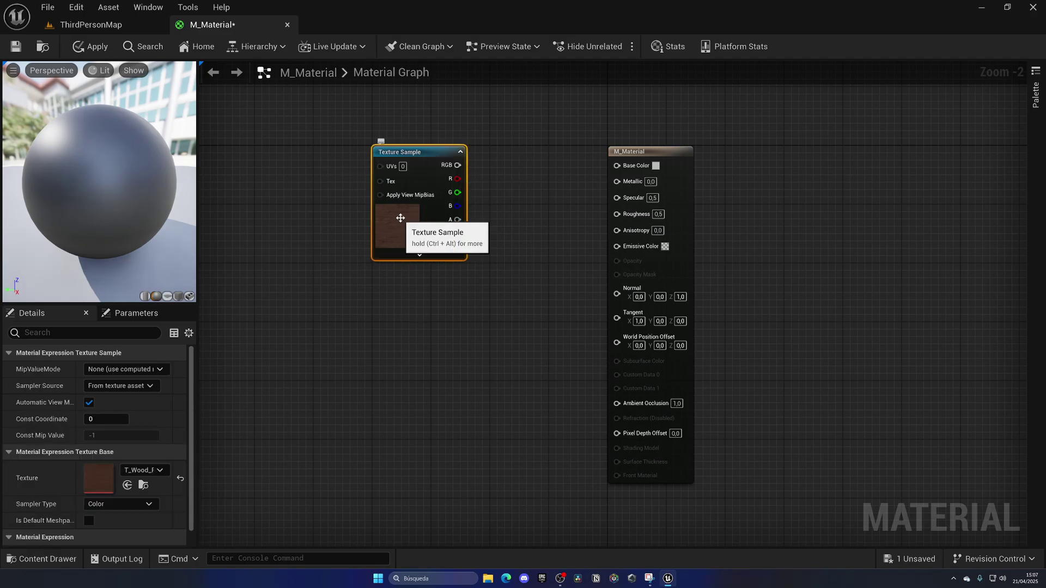
{"action": "key", "text": "Delete"}
Step: Add a Texture Object node to the graph and place it level with the top of the M_Material node
{"action": "right_click", "coordinate": [372, 166]}
{"action": "type", "text": "text"}
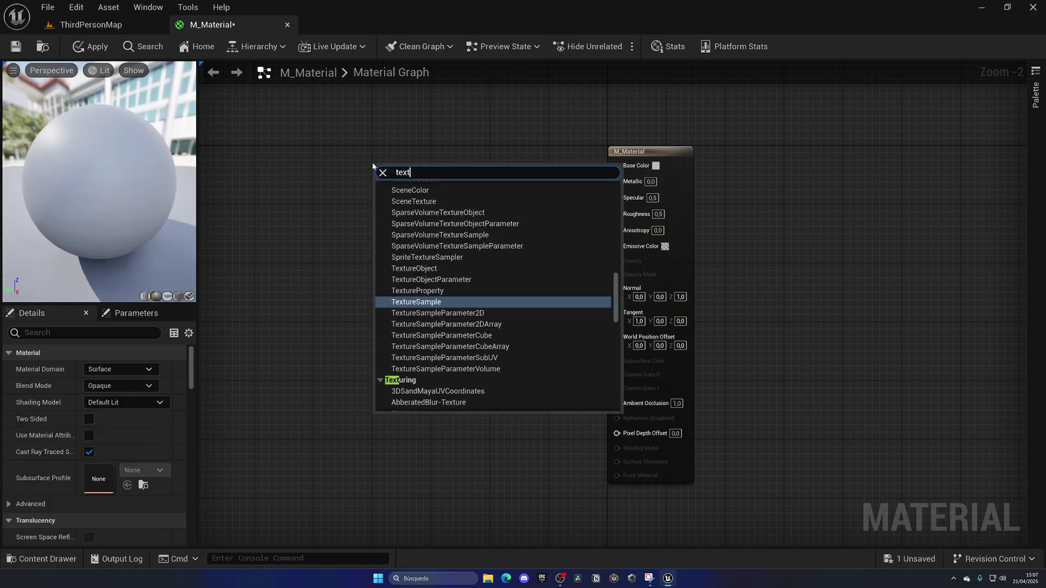
{"action": "type", "text": "ure ob"}
{"action": "key", "text": "Return"}
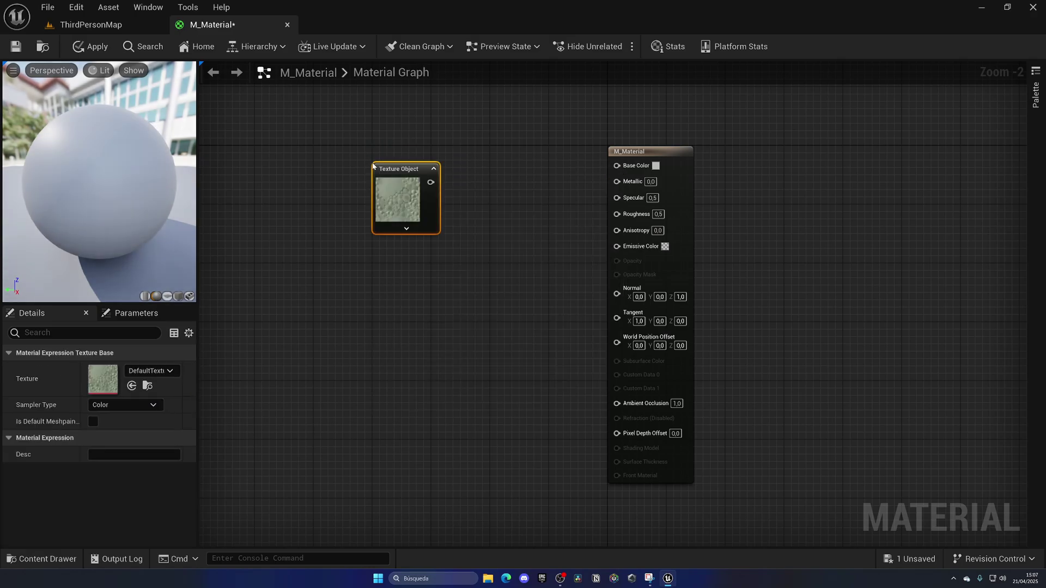
{"action": "left_click_drag", "start_coordinate": [397, 178], "coordinate": [397, 161]}
{"action": "right_click_drag", "start_coordinate": [480, 193], "coordinate": [402, 187]}
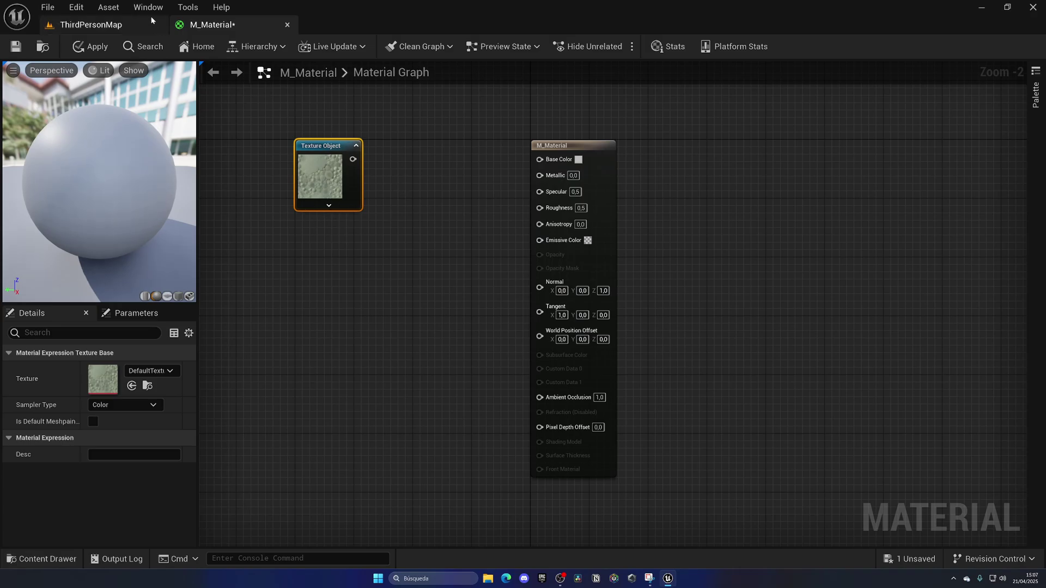
Step: Assign the T_Wood_Floor_Walnut_D texture from the Content folder to the Texture Object node
{"action": "left_click", "coordinate": [91, 24]}
{"action": "left_click", "coordinate": [439, 460]}
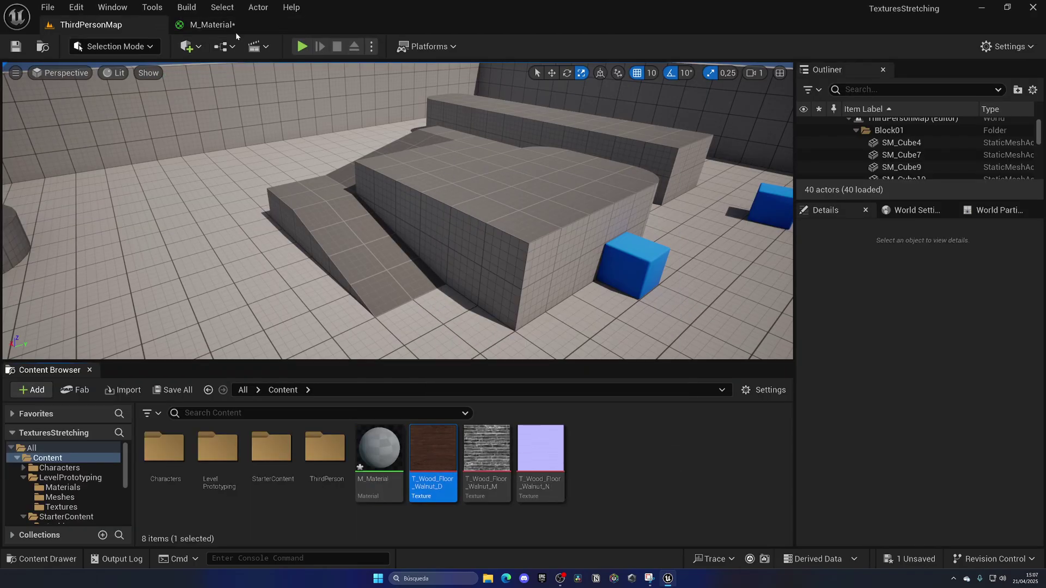
{"action": "left_click", "coordinate": [234, 29]}
{"action": "left_click", "coordinate": [131, 385]}
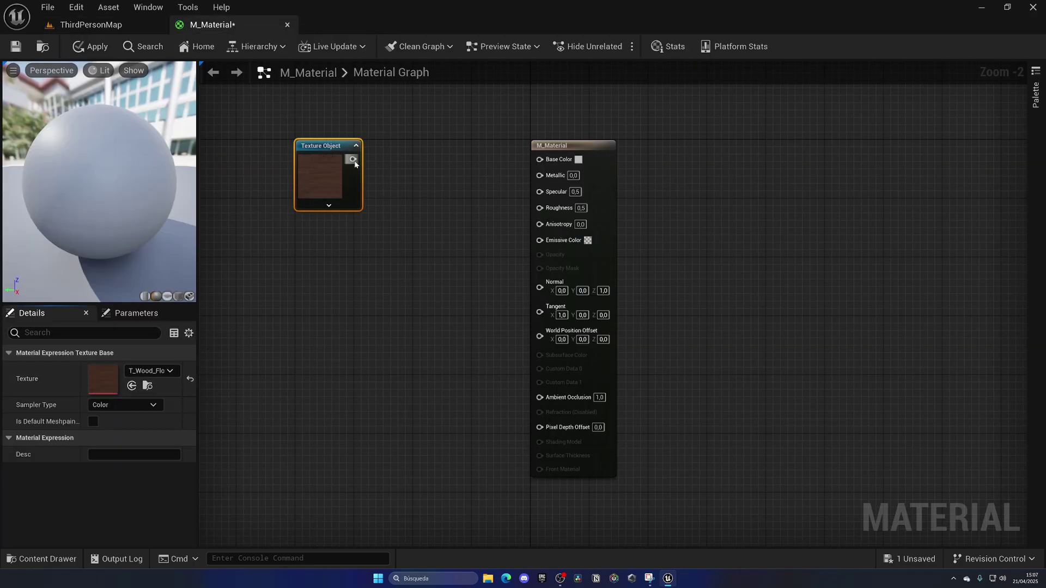
Step: Connect the Texture Object to a new WorldAlignedTexture node and line both nodes up before the M_Material node
{"action": "left_click_drag", "start_coordinate": [421, 166], "coordinate": [421, 166]}
{"action": "type", "text": "world"}
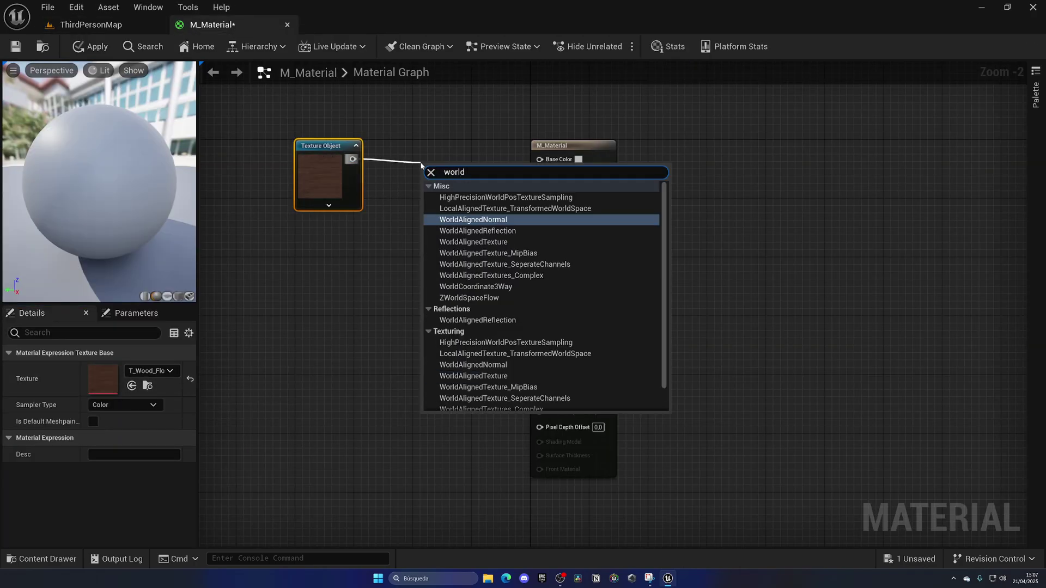
{"action": "key", "text": "Down"}
{"action": "key", "text": "Down"}
{"action": "key", "text": "Return"}
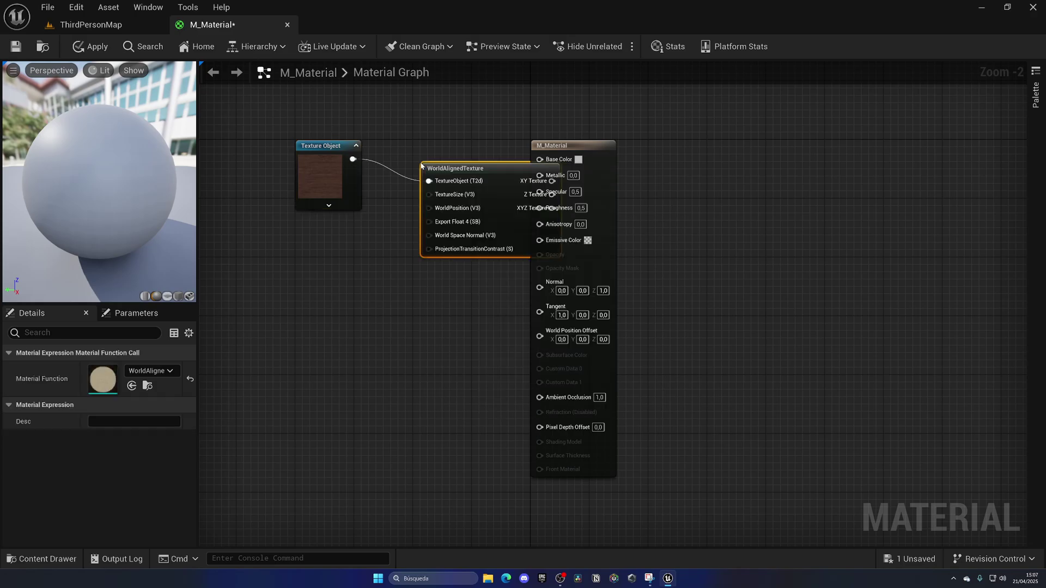
{"action": "left_click_drag", "start_coordinate": [481, 171], "coordinate": [451, 149]}
{"action": "right_click_drag", "start_coordinate": [308, 122], "coordinate": [445, 131]}
{"action": "left_click_drag", "start_coordinate": [445, 131], "coordinate": [426, 161]}
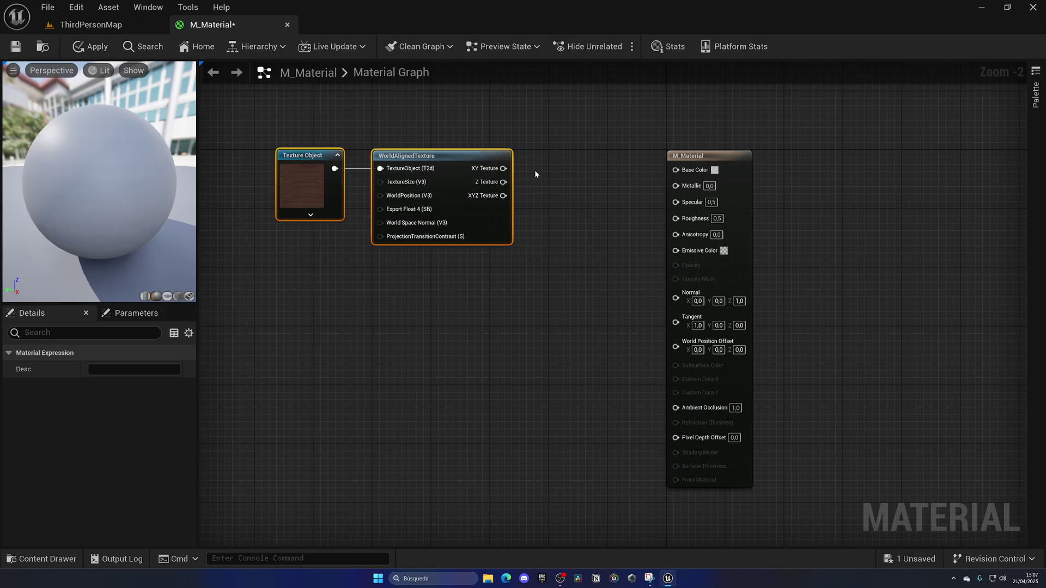
{"action": "left_click", "coordinate": [534, 173]}
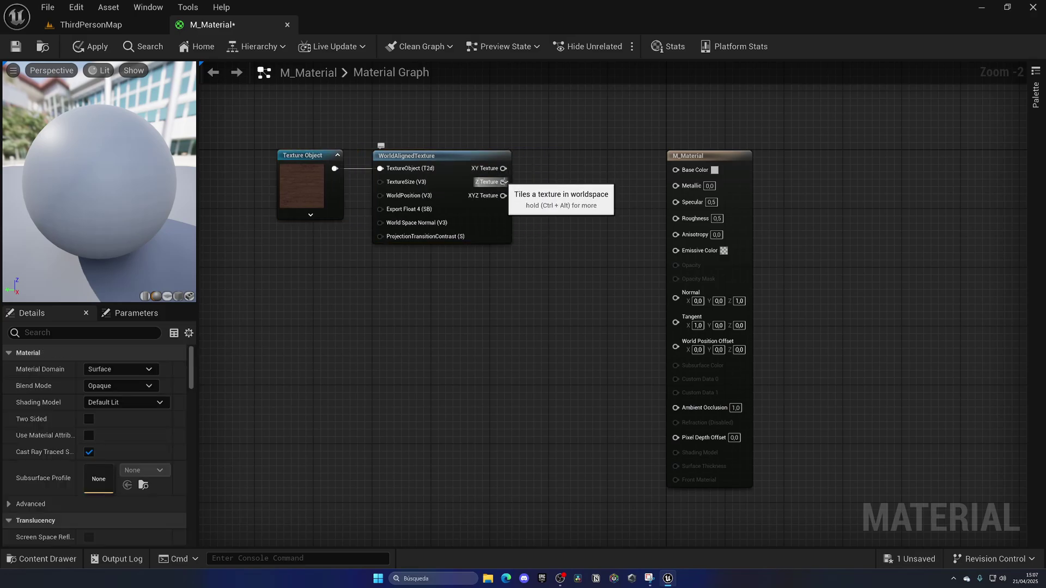
Step: Connect the XYZ Texture output of WorldAlignedTexture to the material's Base Color
{"action": "left_click_drag", "start_coordinate": [502, 168], "coordinate": [545, 238]}
{"action": "left_click", "coordinate": [529, 253]}
{"action": "left_click_drag", "start_coordinate": [503, 196], "coordinate": [687, 173]}
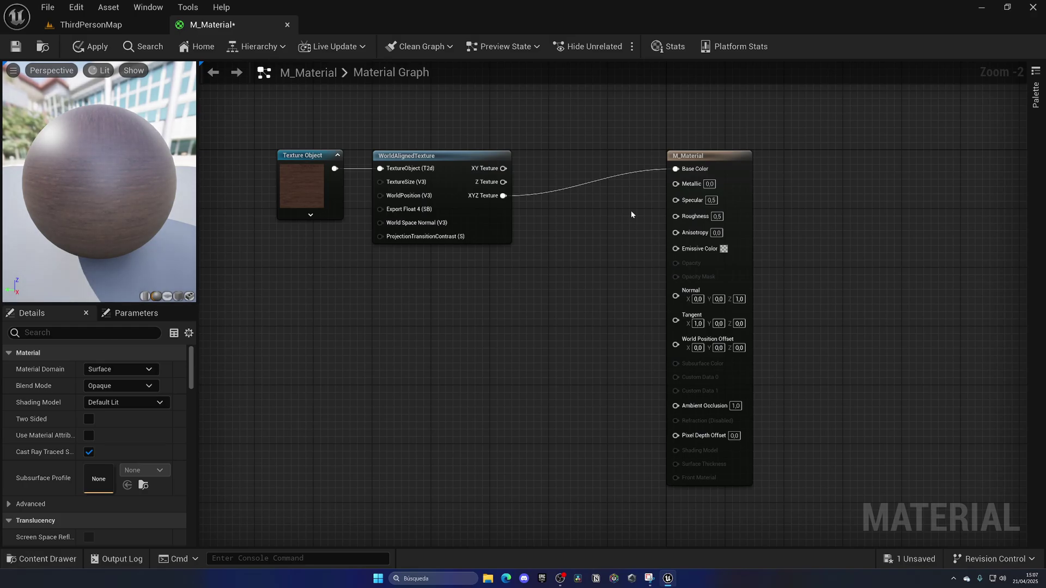
Step: Move the two texture nodes closer to the M_Material node and apply the material changes
{"action": "left_click_drag", "start_coordinate": [303, 126], "coordinate": [510, 195]}
{"action": "left_click_drag", "start_coordinate": [468, 157], "coordinate": [542, 158]}
{"action": "left_click", "coordinate": [261, 185]}
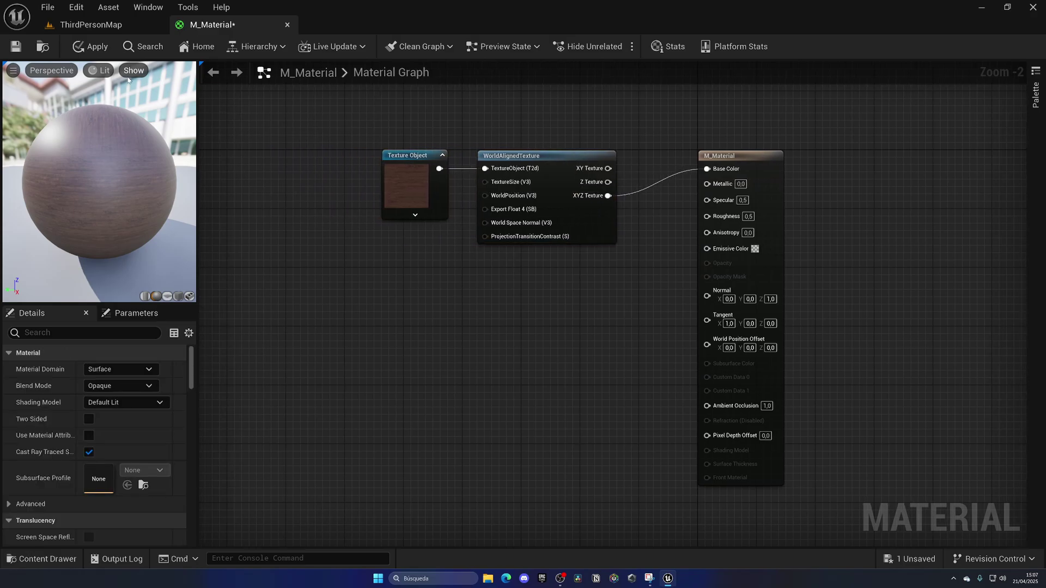
{"action": "left_click", "coordinate": [93, 49]}
Step: Return to ThirdPersonMap, assign M_Material to the large block SM_Cube4 and select the block
{"action": "left_click", "coordinate": [62, 27]}
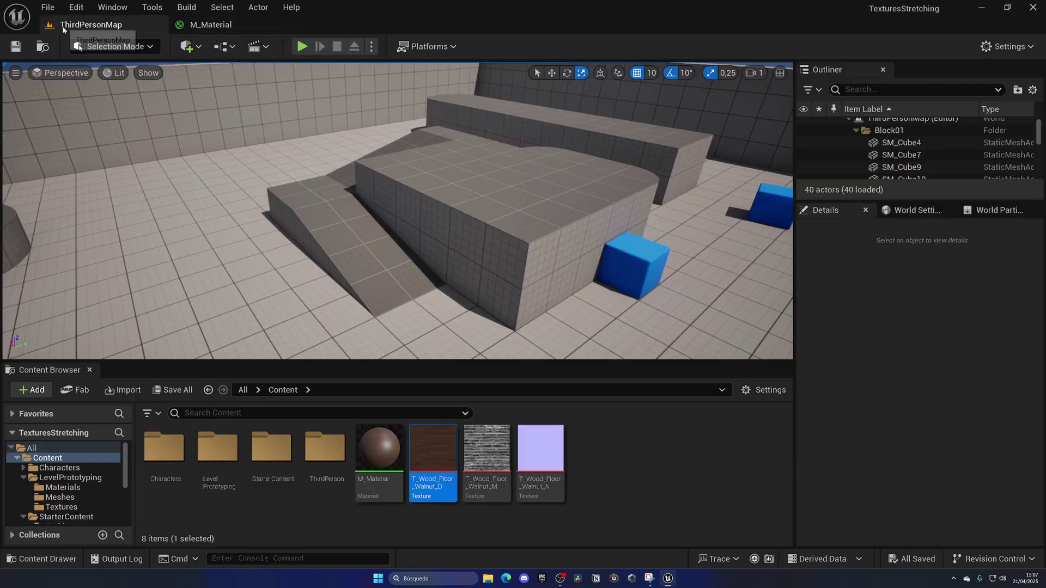
{"action": "left_click_drag", "start_coordinate": [411, 352], "coordinate": [512, 210]}
{"action": "right_click_drag", "start_coordinate": [512, 211], "coordinate": [478, 228]}
{"action": "left_click", "coordinate": [477, 228]}
Step: Try stretching the block to a Y scale of 10.5, undo the scaling and inspect its wood texture
{"action": "left_click_drag", "start_coordinate": [390, 353], "coordinate": [409, 319]}
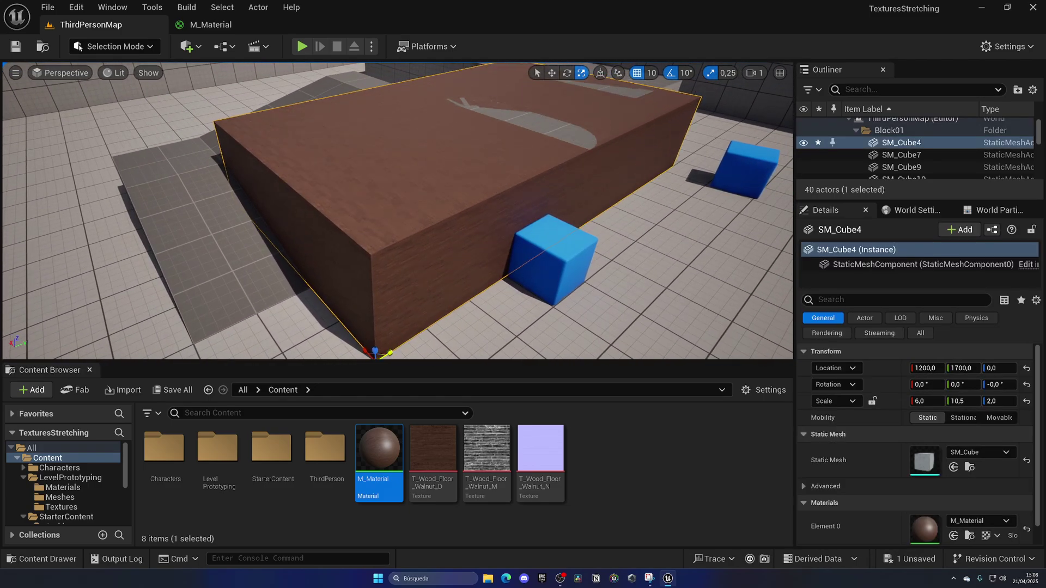
{"action": "mouse_move", "coordinate": [409, 318]}
{"action": "right_mouse_down"}
{"action": "mouse_move", "coordinate": [381, 327]}
{"action": "mouse_move", "coordinate": [410, 318]}
{"action": "right_mouse_up"}
{"action": "key", "text": "ctrl+z"}
{"action": "scroll", "coordinate": [409, 319], "scroll_direction": "down", "scroll_amount": 5}
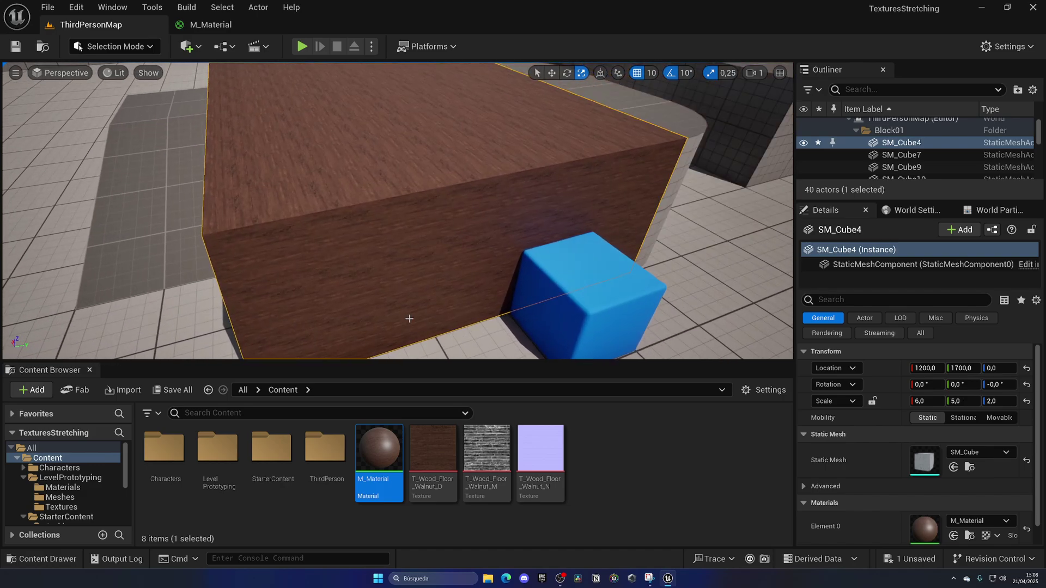
{"action": "key", "text": "w"}
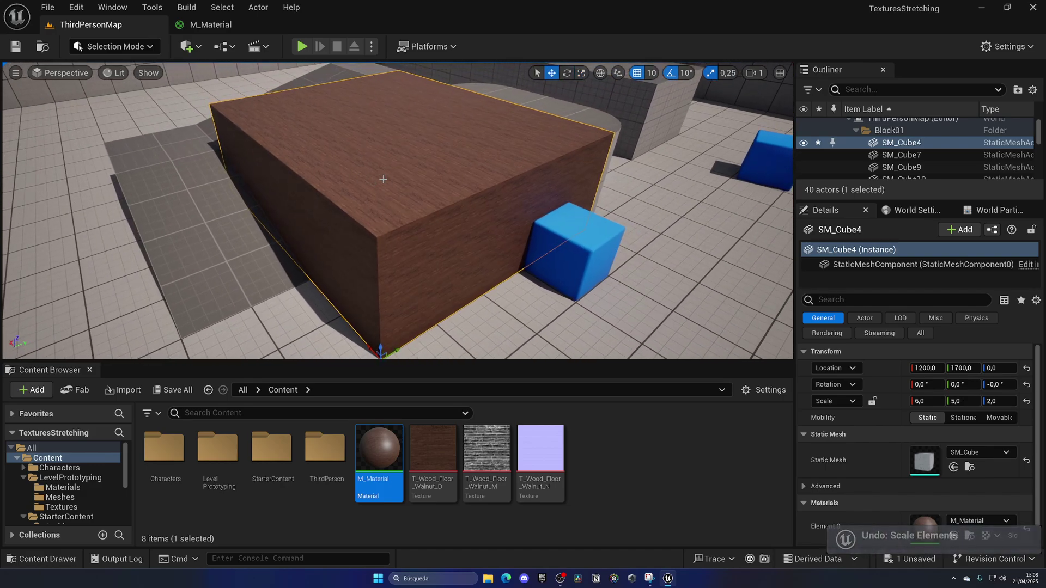
{"action": "right_click_drag", "start_coordinate": [383, 179], "coordinate": [359, 213]}
{"action": "scroll", "coordinate": [383, 179], "scroll_direction": "down", "scroll_amount": 10}
Step: Add a Constant node with value 500 to M_Material and connect it to the TextureSize input of WorldAlignedTexture
{"action": "left_click", "coordinate": [210, 25]}
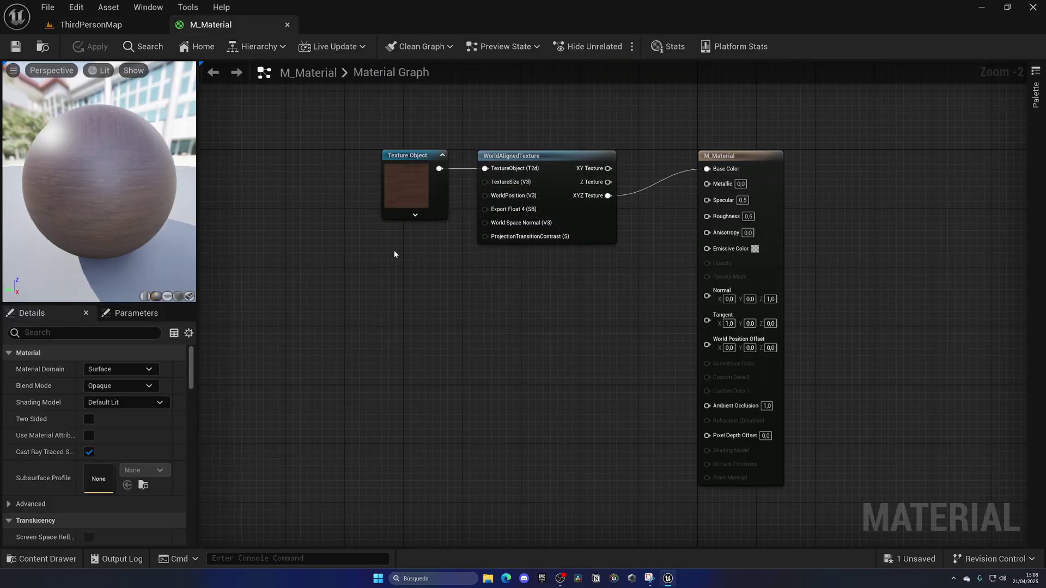
{"action": "left_click", "coordinate": [394, 251]}
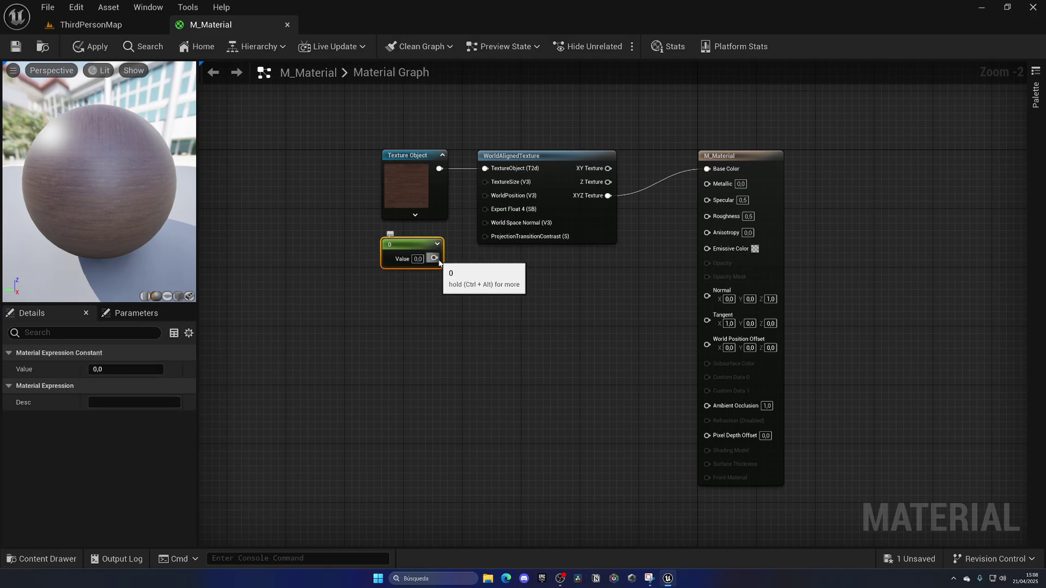
{"action": "left_click_drag", "start_coordinate": [434, 258], "coordinate": [485, 182]}
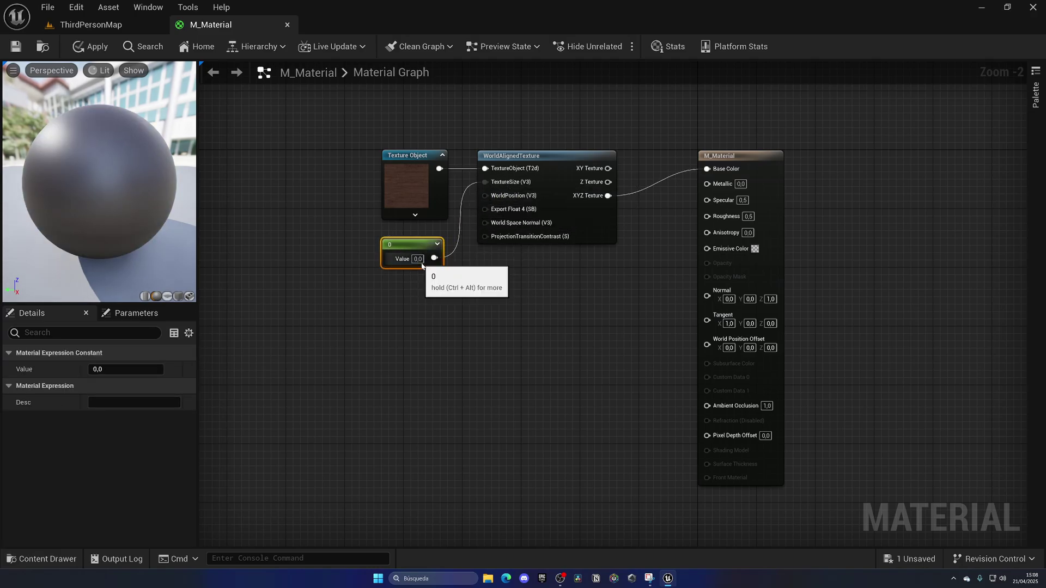
{"action": "left_click", "coordinate": [435, 312]}
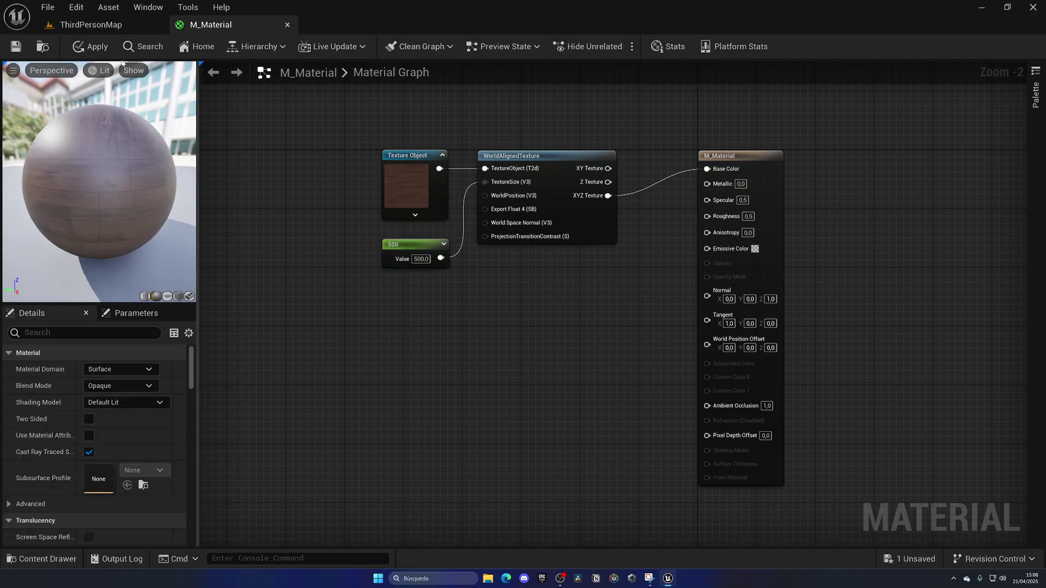
Step: Apply the M_Material changes and inspect the large wood block in ThirdPersonMap
{"action": "left_click", "coordinate": [93, 46]}
{"action": "left_click", "coordinate": [79, 25]}
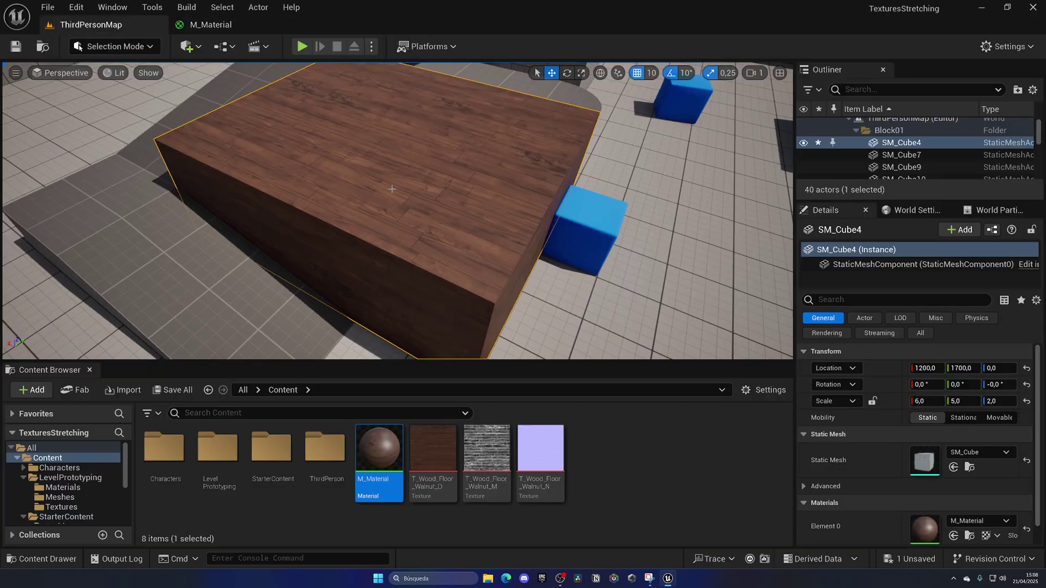
{"action": "right_click_drag", "start_coordinate": [415, 188], "coordinate": [332, 242]}
Step: Try scaling SM_Cube4 to test the world-aligned texture, undo the scaling and restore the move tool
{"action": "key", "text": "r"}
{"action": "left_click_drag", "start_coordinate": [304, 265], "coordinate": [283, 218]}
{"action": "mouse_move", "coordinate": [294, 256]}
{"action": "right_mouse_down"}
{"action": "mouse_move", "coordinate": [294, 234]}
{"action": "mouse_move", "coordinate": [340, 255]}
{"action": "mouse_move", "coordinate": [294, 260]}
{"action": "right_mouse_up"}
{"action": "key", "text": "ctrl+z"}
{"action": "key", "text": "ctrl+z"}
{"action": "key", "text": "w"}
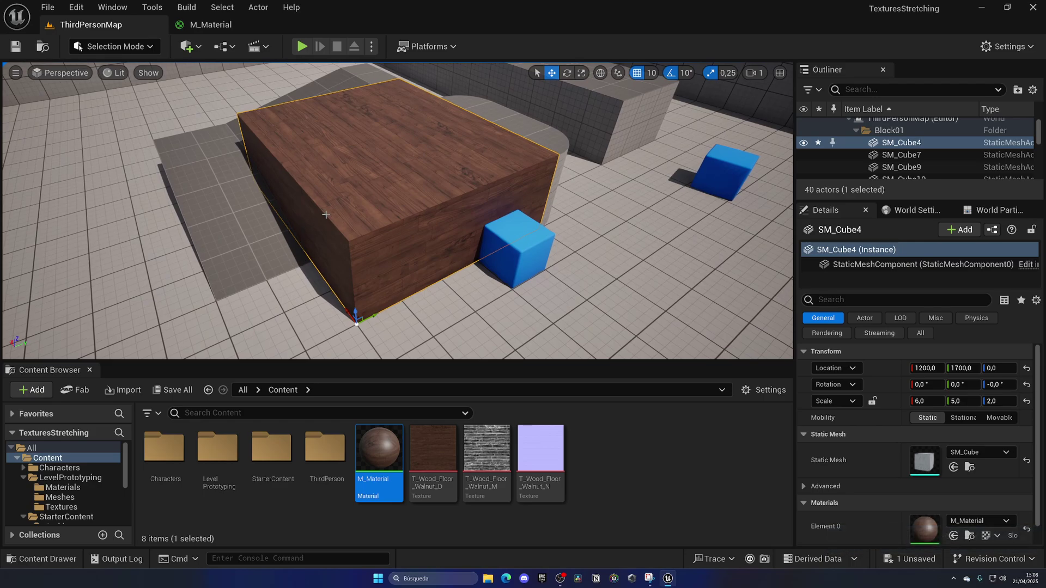
{"action": "right_click_drag", "start_coordinate": [369, 242], "coordinate": [390, 231]}
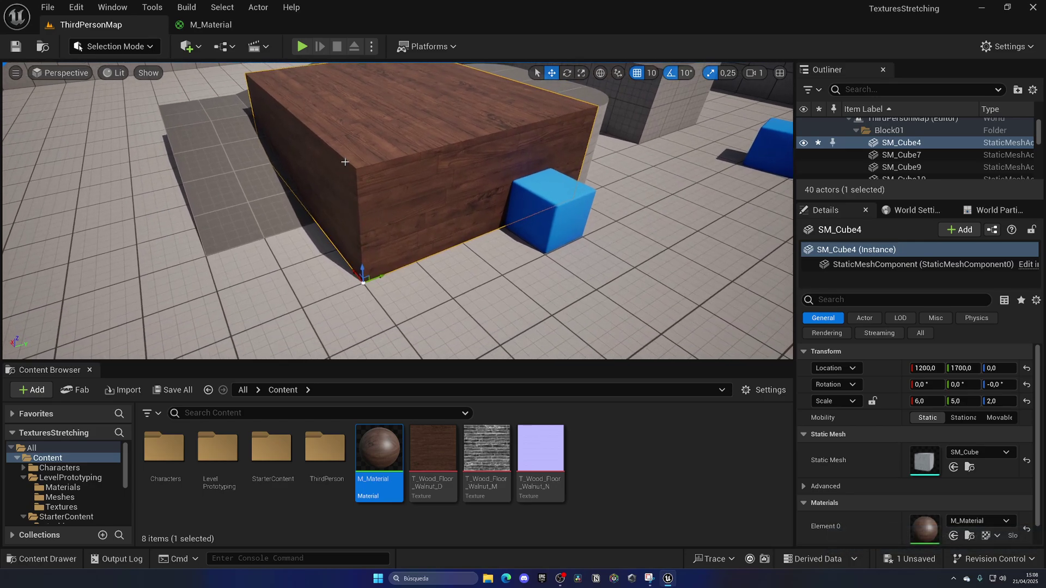
Step: Try the XY Texture output of WorldAlignedTexture as Base Color and inspect the block in ThirdPersonMap
{"action": "left_click", "coordinate": [209, 25]}
{"action": "left_click_drag", "start_coordinate": [608, 168], "coordinate": [715, 173]}
{"action": "left_click", "coordinate": [103, 28]}
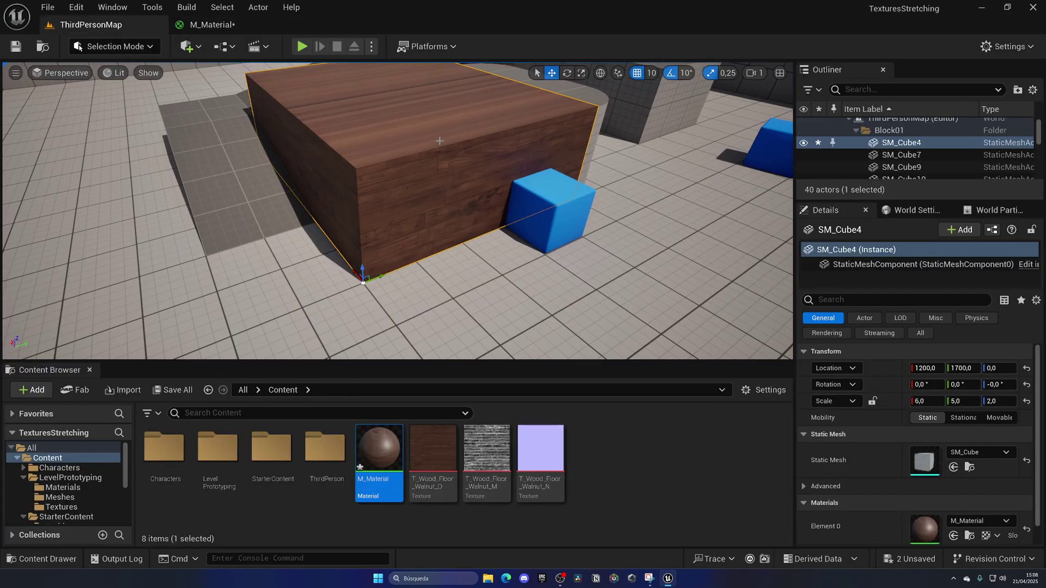
{"action": "scroll", "coordinate": [355, 239], "scroll_direction": "up", "scroll_amount": 3}
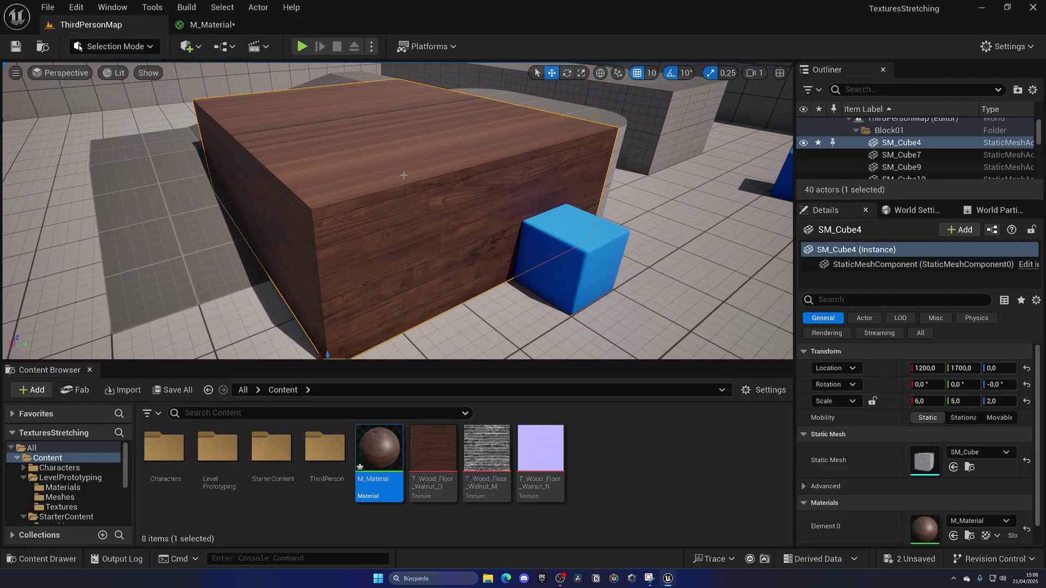
Step: Try the Z Texture output as Base Color, apply the material and check the block in ThirdPersonMap
{"action": "left_click", "coordinate": [240, 28]}
{"action": "left_click_drag", "start_coordinate": [608, 182], "coordinate": [708, 169]}
{"action": "left_click", "coordinate": [97, 47]}
{"action": "left_click", "coordinate": [103, 25]}
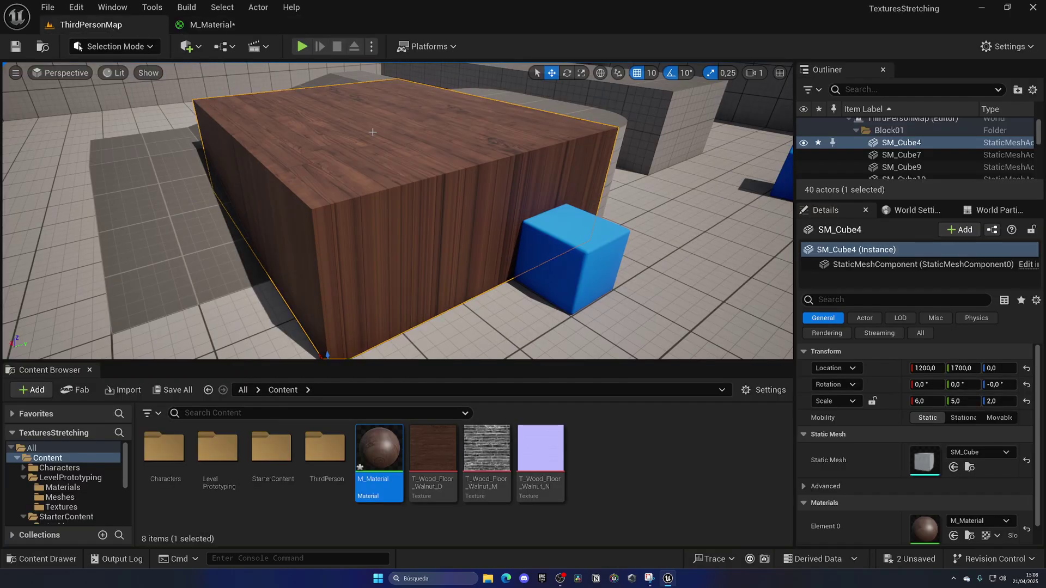
Step: Connect the XYZ Texture output back to Base Color, apply the material and inspect the block in ThirdPersonMap
{"action": "left_click", "coordinate": [213, 26]}
{"action": "left_click_drag", "start_coordinate": [608, 195], "coordinate": [707, 169]}
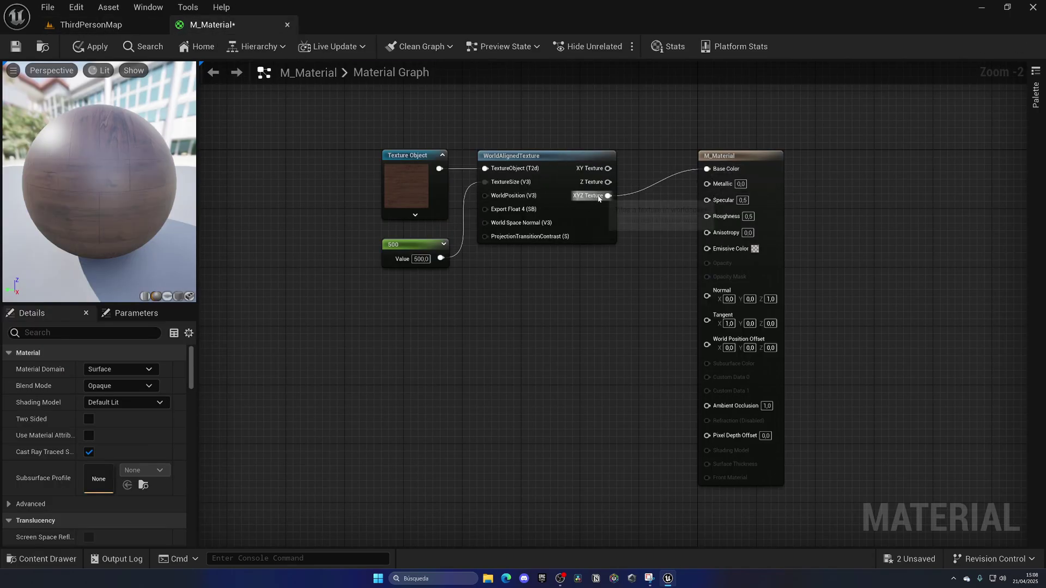
{"action": "left_click", "coordinate": [98, 47]}
{"action": "left_click", "coordinate": [112, 26]}
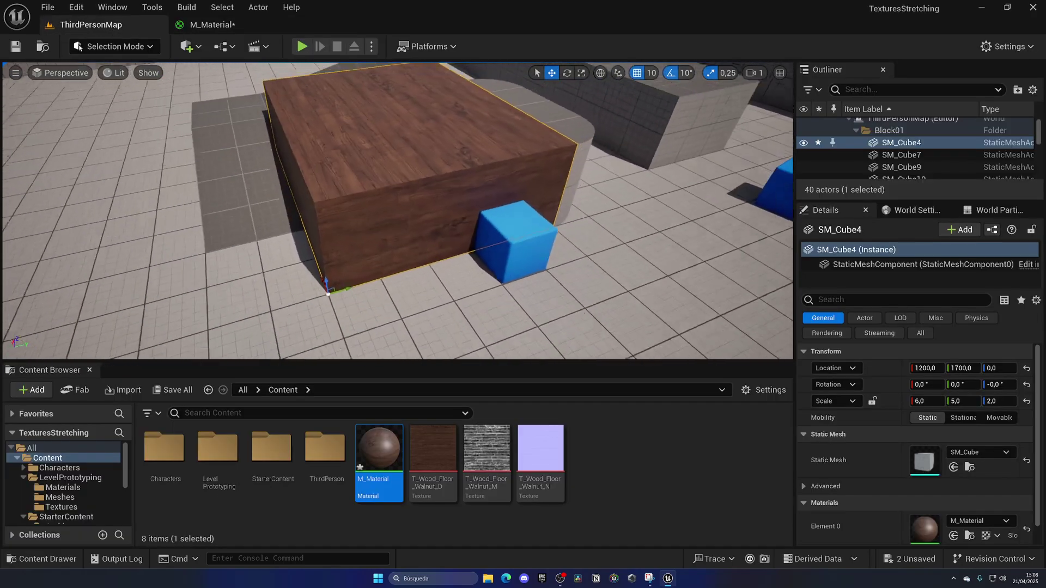
{"action": "right_click_drag", "start_coordinate": [292, 110], "coordinate": [306, 102]}
Step: Duplicate the Texture Object, 500 Constant and WorldAlignedTexture nodes below the originals in M_Material
{"action": "left_click", "coordinate": [211, 24]}
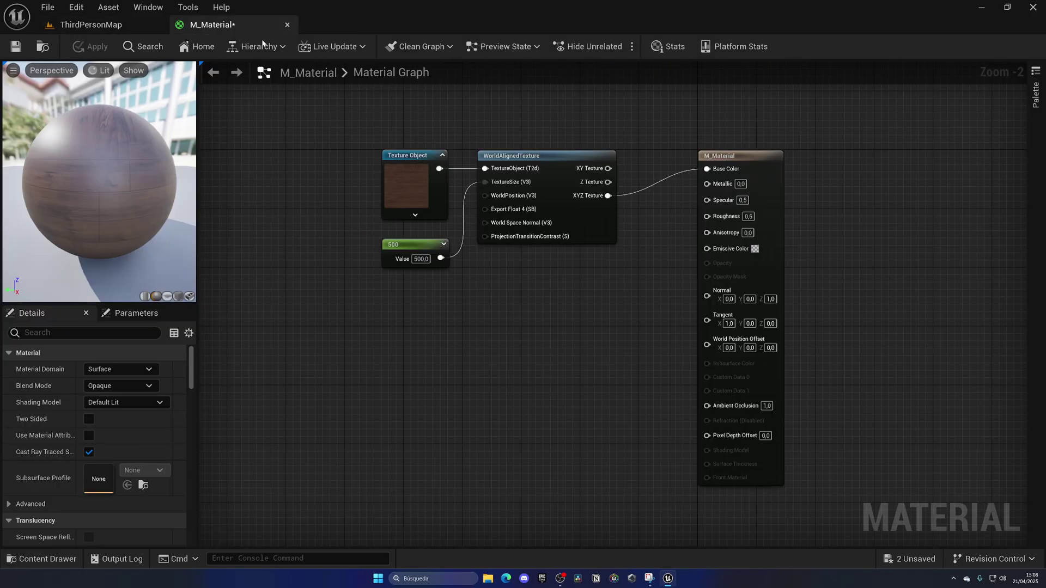
{"action": "left_click_drag", "start_coordinate": [275, 137], "coordinate": [621, 267]}
{"action": "key", "text": "ctrl+c"}
{"action": "key", "text": "ctrl+v"}
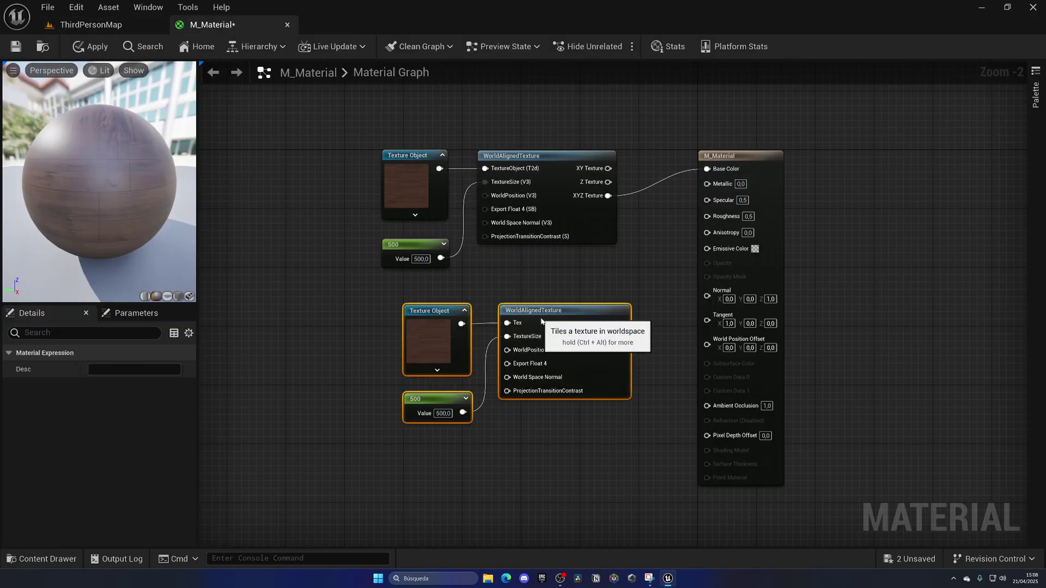
{"action": "left_click", "coordinate": [328, 162]}
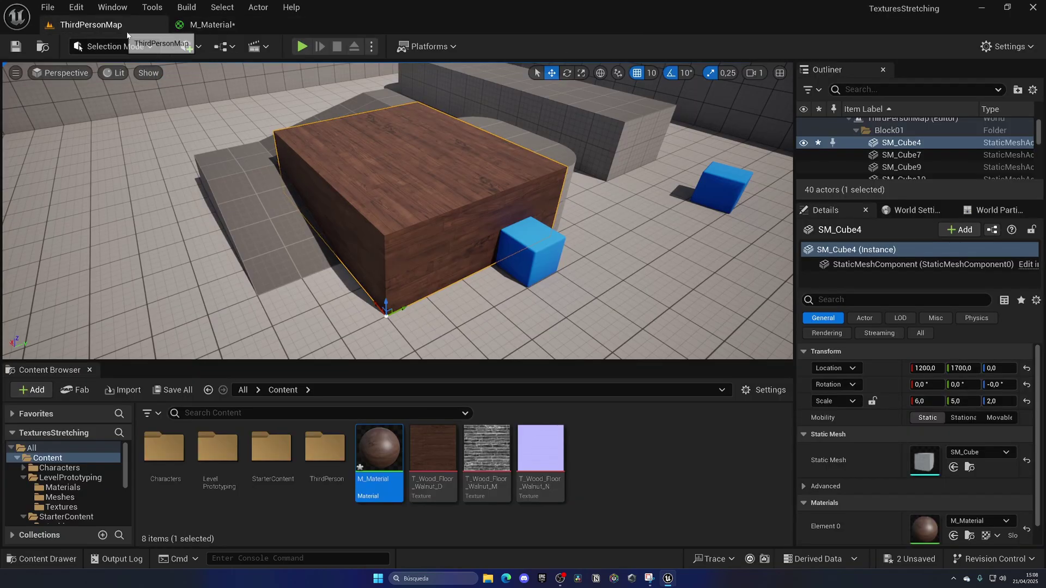
Step: Assign the T_Wood_Floor_Walnut_N texture to the duplicated Texture Object node in M_Material
{"action": "left_click", "coordinate": [212, 24]}
{"action": "left_click", "coordinate": [419, 358]}
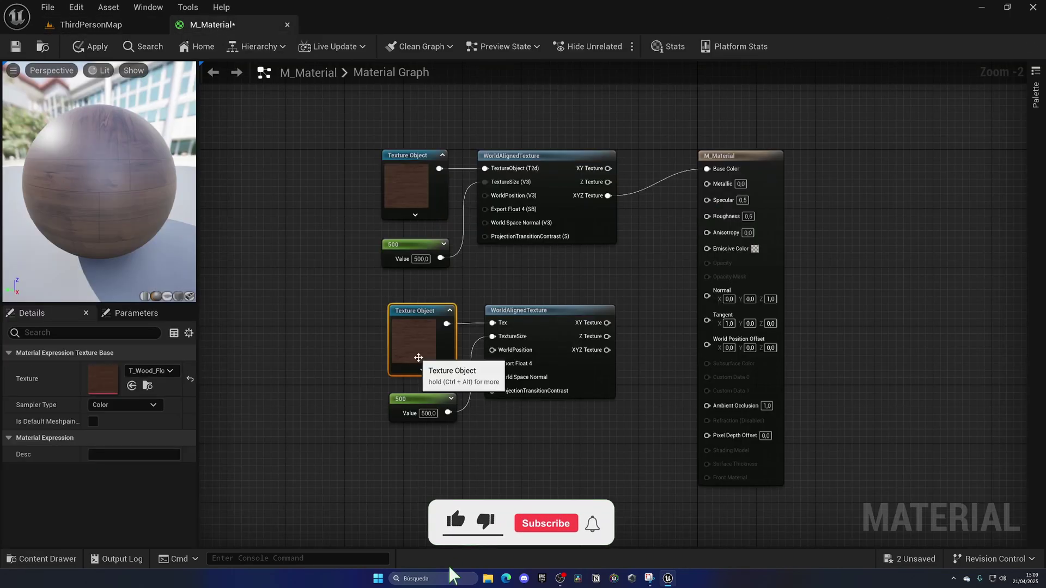
{"action": "left_click", "coordinate": [132, 385]}
Step: Connect the second WorldAlignedTexture's XYZ Texture output to the Normal input of M_Material and apply the changes
{"action": "right_click_drag", "start_coordinate": [582, 379], "coordinate": [433, 374]}
{"action": "left_click_drag", "start_coordinate": [458, 344], "coordinate": [473, 355]}
{"action": "left_click_drag", "start_coordinate": [561, 295], "coordinate": [560, 293]}
{"action": "left_click", "coordinate": [90, 47]}
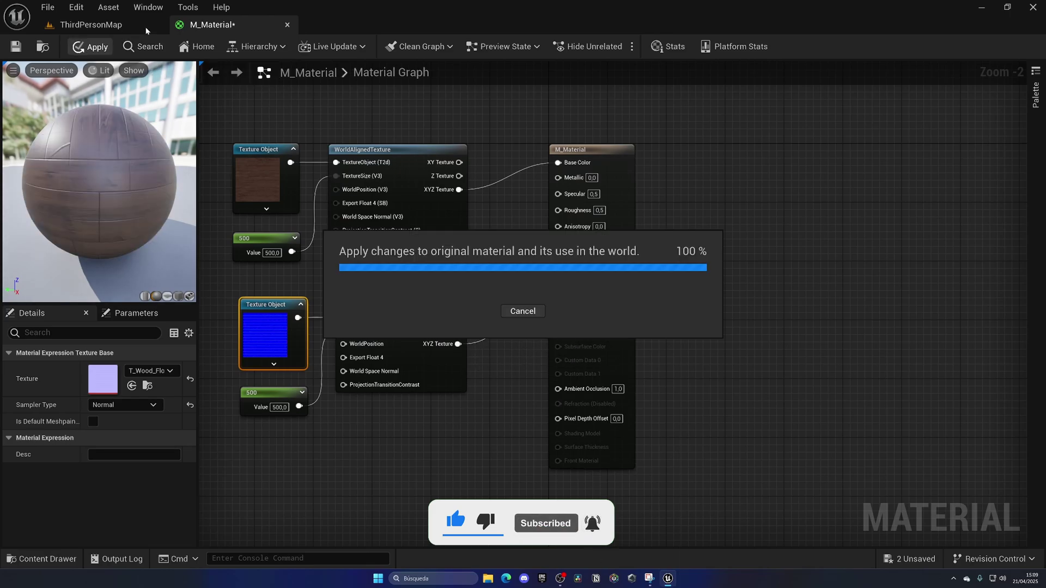
Step: Inspect the block's wood surface up close in ThirdPersonMap and view the details of the T_Wood_Floor_Walnut_M texture
{"action": "left_click", "coordinate": [122, 28]}
{"action": "right_click_drag", "start_coordinate": [323, 165], "coordinate": [369, 237]}
{"action": "left_click", "coordinate": [481, 444]}
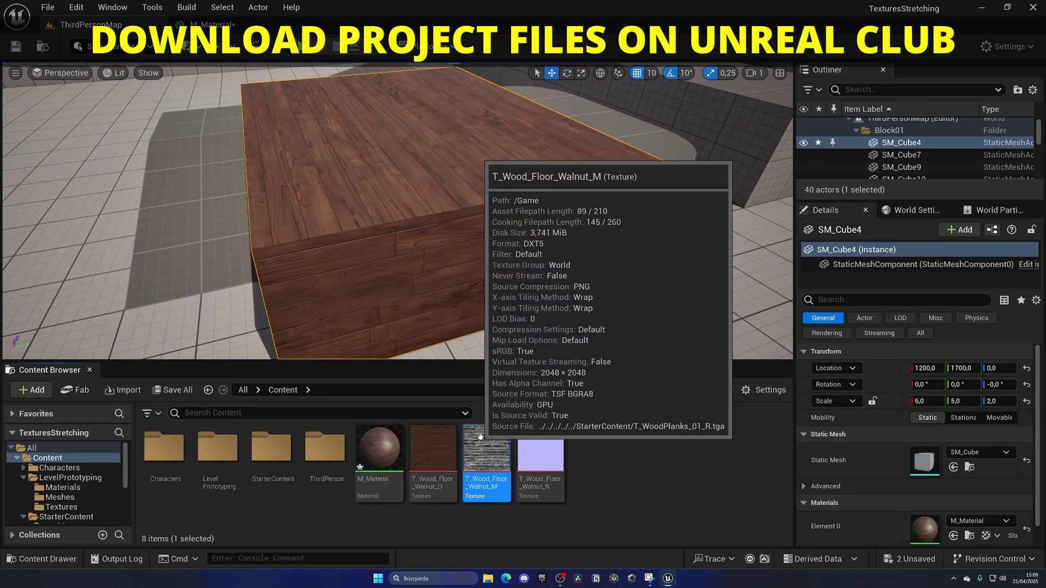
{"action": "left_click", "coordinate": [612, 446]}
Step: Connect the first 500 Constant to the second WorldAlignedTexture's TextureSize input and delete the duplicate Constant
{"action": "scroll", "coordinate": [463, 206], "scroll_direction": "down", "scroll_amount": 4}
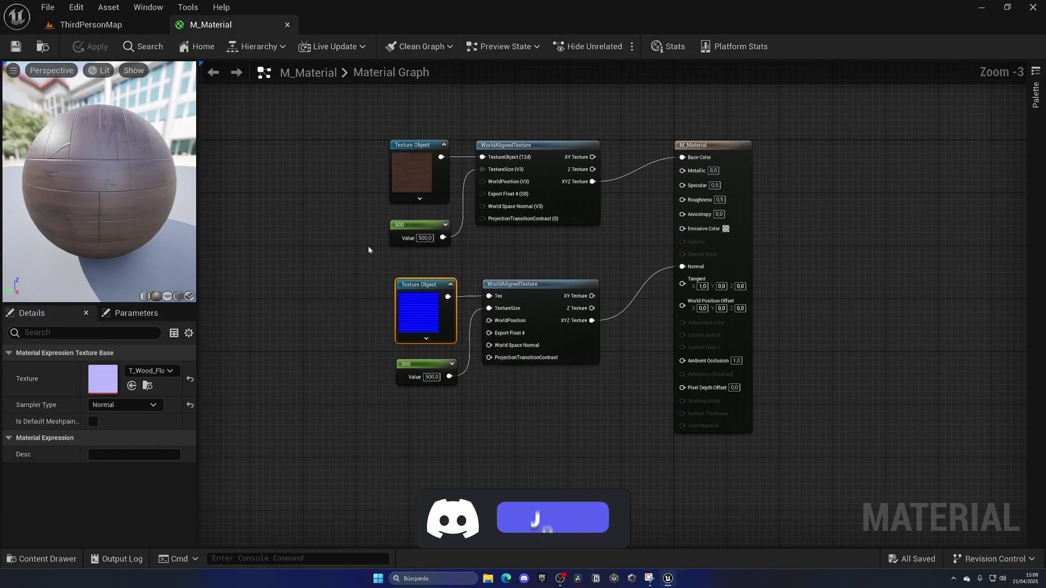
{"action": "left_click", "coordinate": [303, 139]}
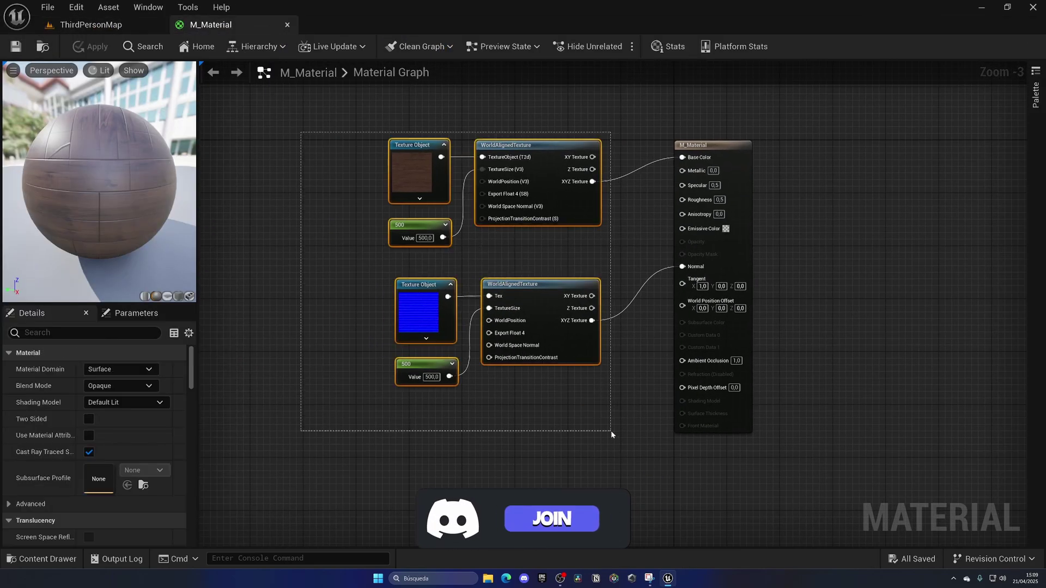
{"action": "scroll", "coordinate": [403, 265], "scroll_direction": "up", "scroll_amount": 1}
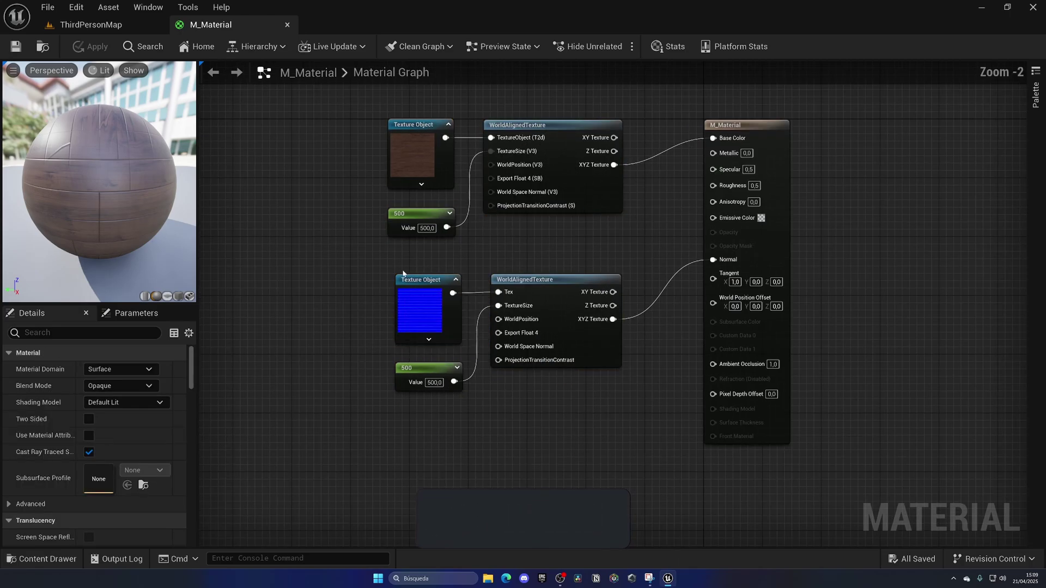
{"action": "left_click", "coordinate": [401, 216]}
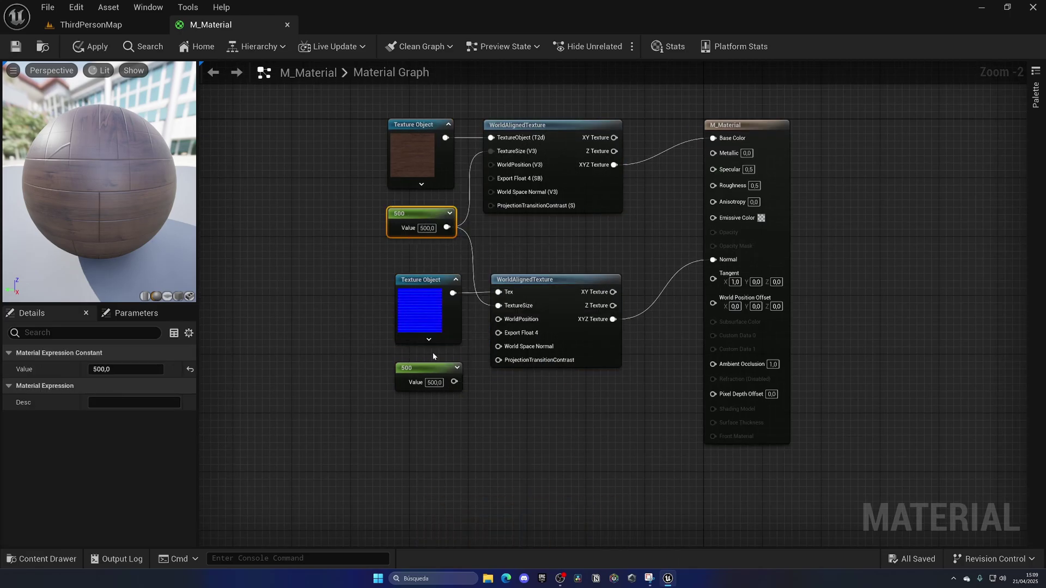
{"action": "key", "text": "ctrl+z"}
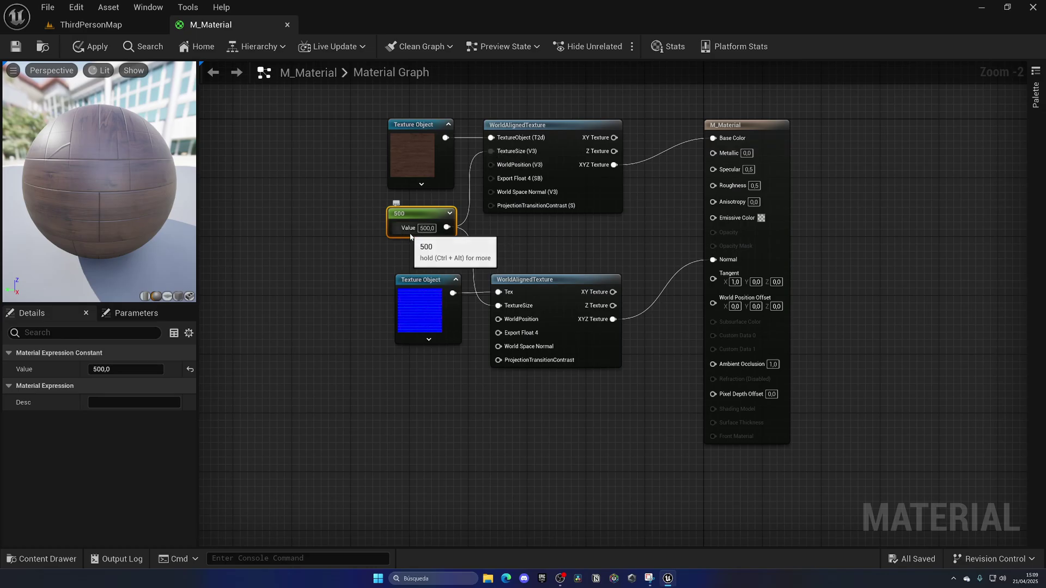
Step: Align the normal map's Texture Object beneath the colour one and center the 500 Constant between them
{"action": "left_click_drag", "start_coordinate": [413, 292], "coordinate": [406, 293]}
{"action": "left_click", "coordinate": [419, 364]}
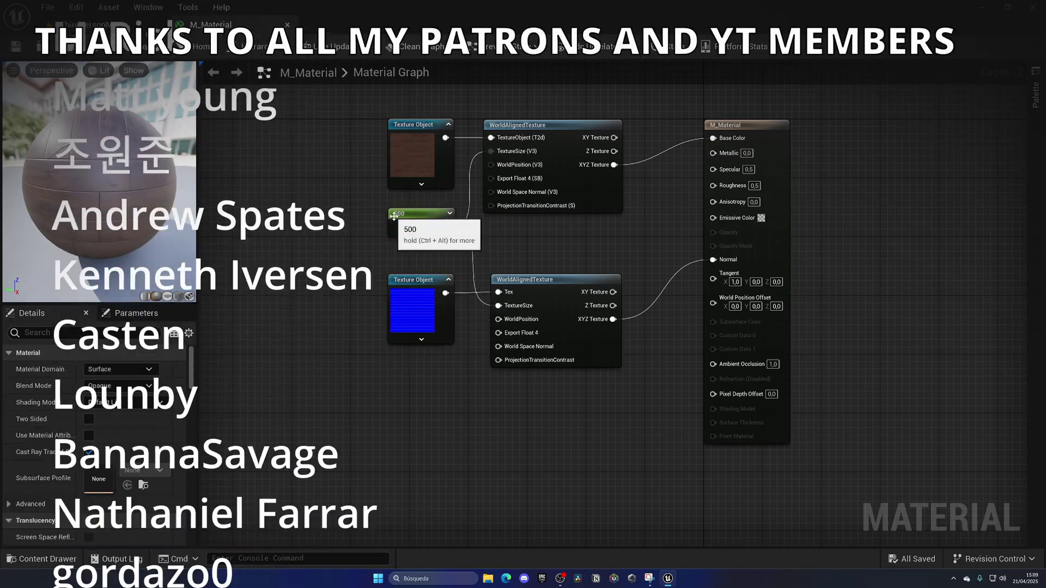
{"action": "left_click_drag", "start_coordinate": [393, 214], "coordinate": [394, 223]}
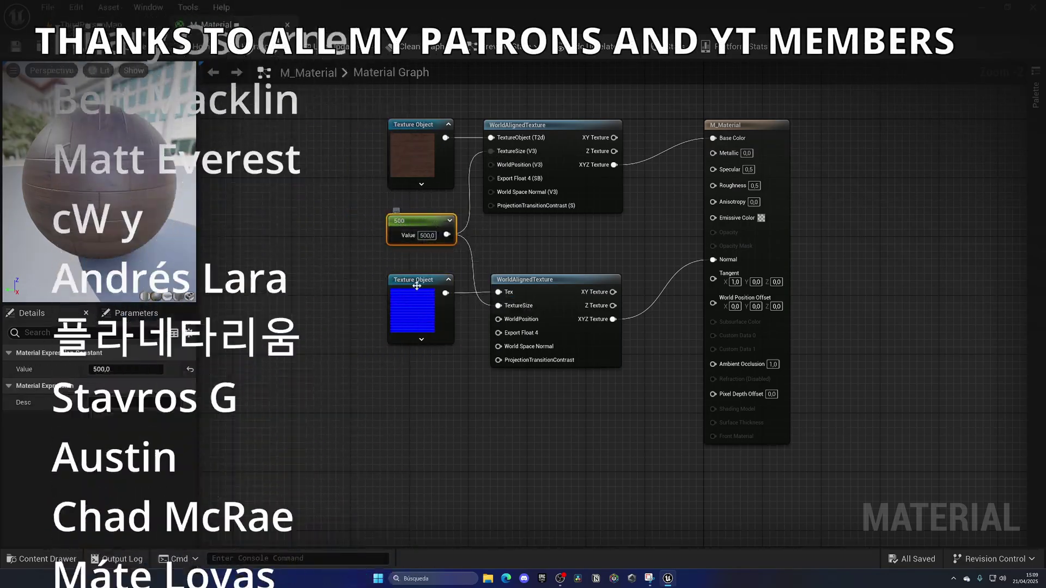
{"action": "scroll", "coordinate": [417, 286], "scroll_direction": "down", "scroll_amount": 1}
{"action": "right_click_drag", "start_coordinate": [416, 289], "coordinate": [304, 248]}
{"action": "left_click", "coordinate": [362, 348]}
{"action": "right_click_drag", "start_coordinate": [423, 245], "coordinate": [423, 301]}
{"action": "left_click_drag", "start_coordinate": [276, 131], "coordinate": [524, 254]}
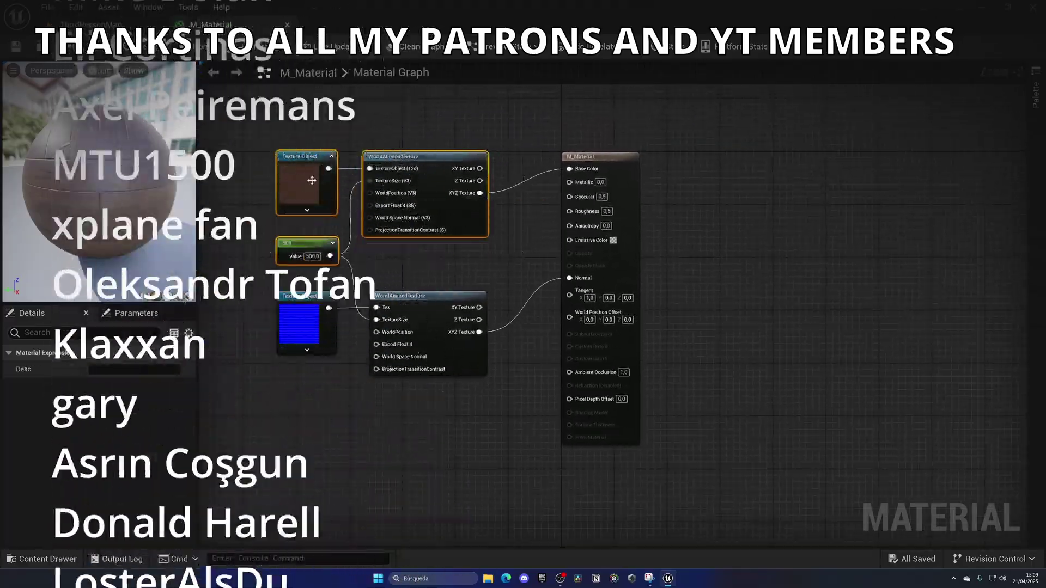
Step: Close the M_Material editor and apply its changes to the original material
{"action": "left_click", "coordinate": [454, 448]}
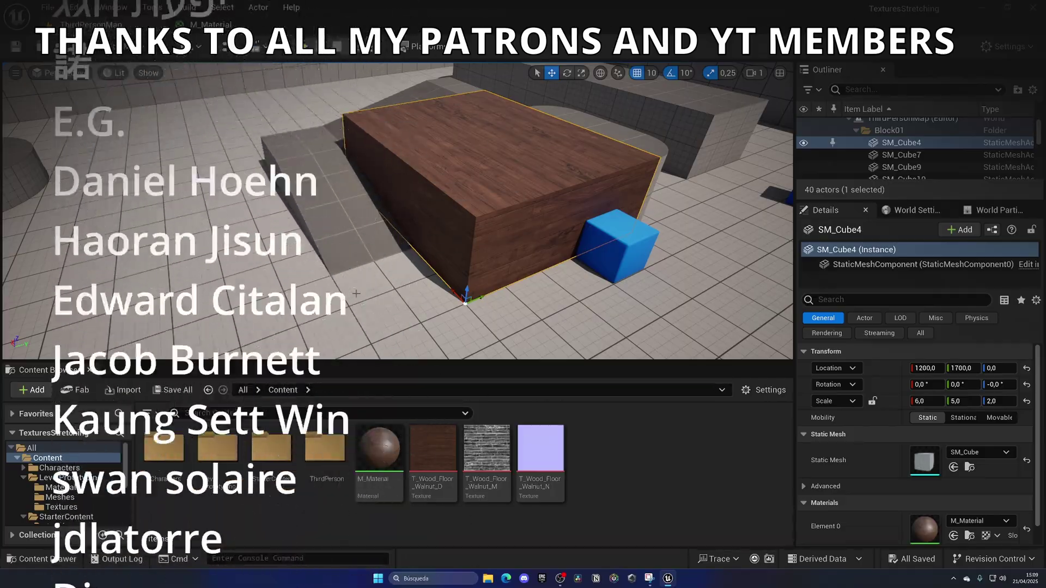
{"action": "left_click", "coordinate": [287, 24]}
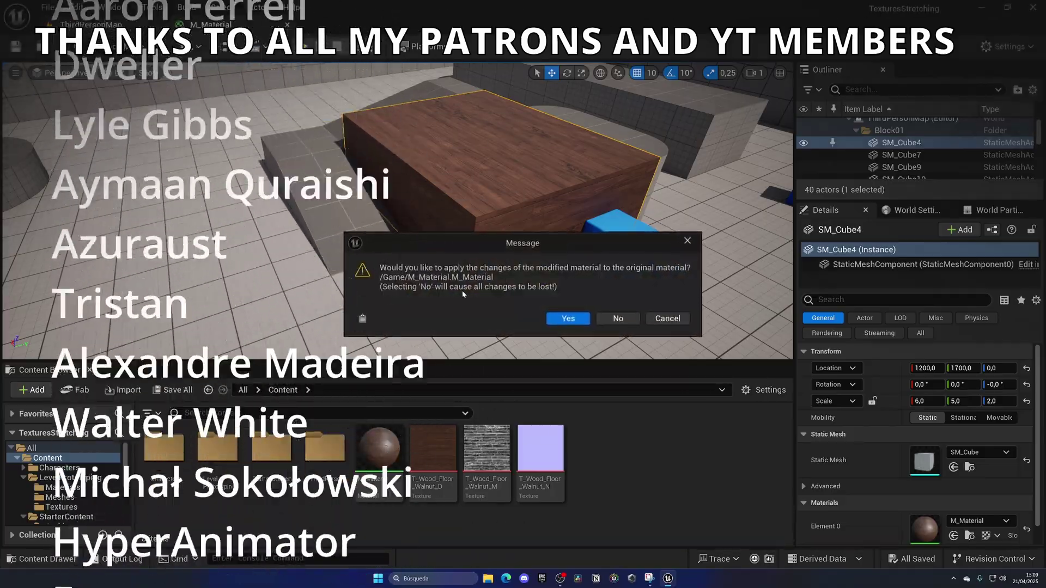
{"action": "left_click", "coordinate": [570, 320]}
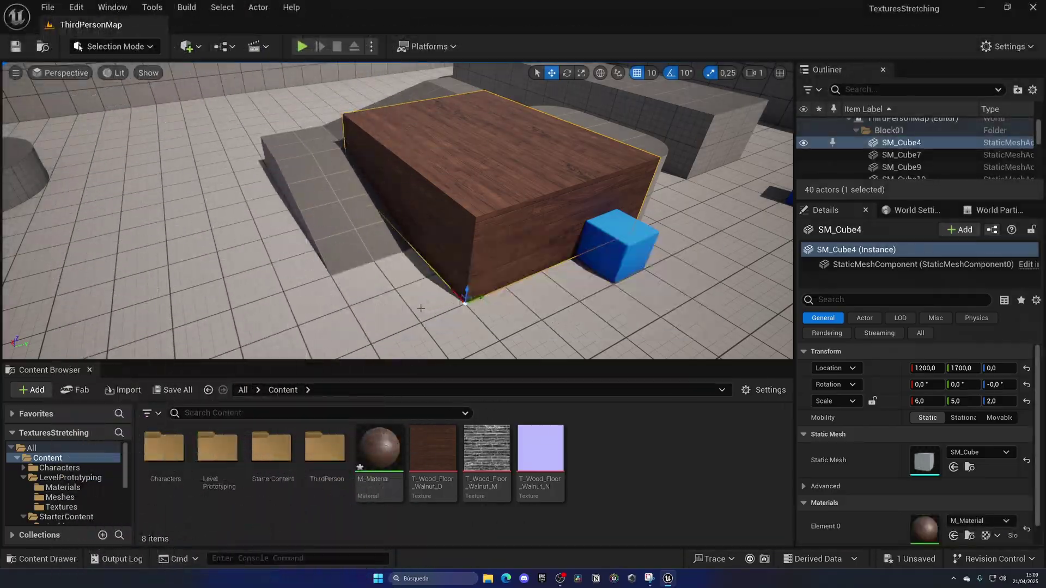